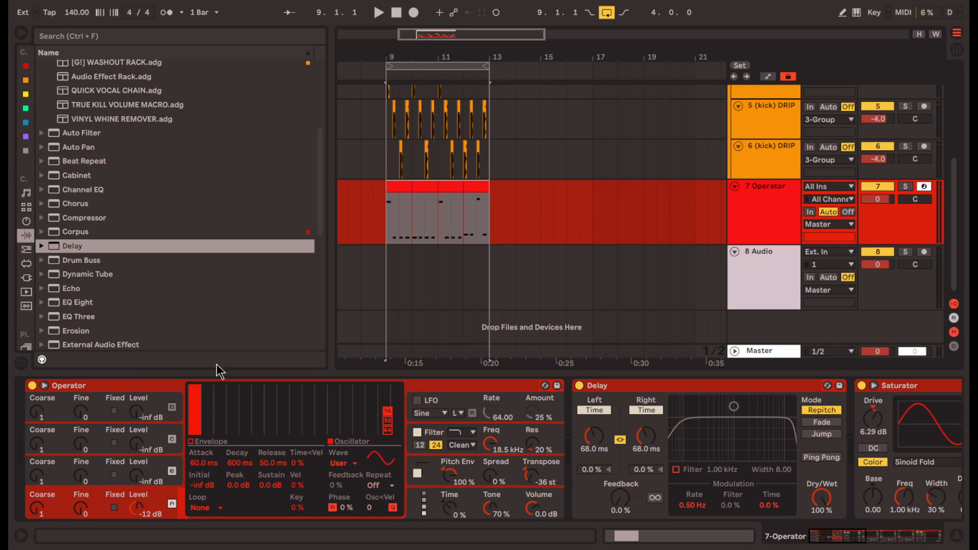
Step: Draw levels for the odd harmonics 3, 5, 7 and 9 in Operator's oscillator A waveform
mouse_move(211, 408)
mouse_down()
mouse_move(210, 386)
mouse_move(209, 446)
mouse_up()
drag(195, 411, 197, 381)
mouse_move(209, 426)
mouse_down()
mouse_move(210, 383)
mouse_move(209, 437)
mouse_move(220, 388)
mouse_move(236, 433)
mouse_move(254, 425)
mouse_move(273, 438)
mouse_move(219, 437)
mouse_up()
drag(195, 402, 193, 381)
mouse_move(220, 420)
mouse_down()
mouse_move(225, 396)
mouse_move(223, 456)
mouse_move(223, 395)
mouse_move(248, 412)
mouse_up()
click(271, 419)
click(296, 427)
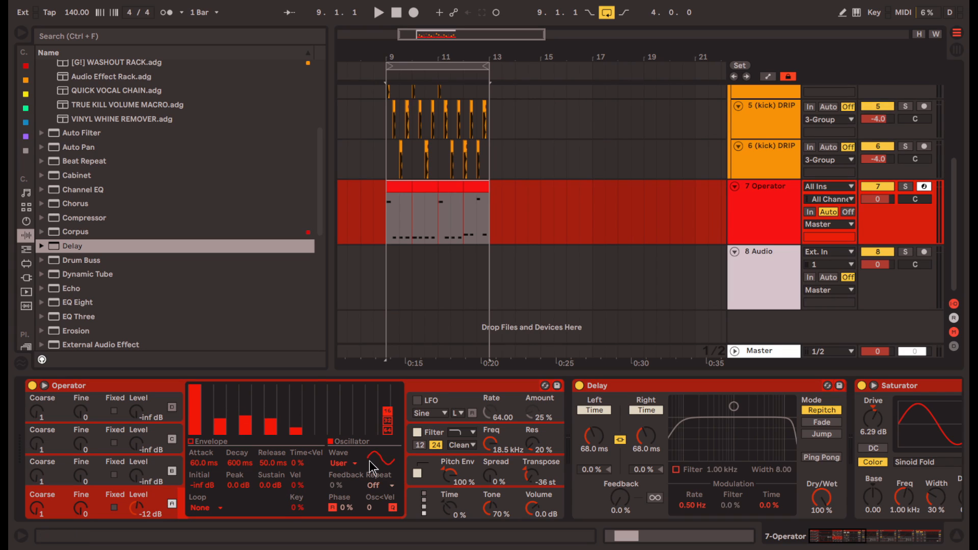
Step: Remove oscillator A's ninth harmonic and reshape harmonics 3, 5 and 7 into a descending slope
mouse_move(293, 441)
mouse_down()
mouse_move(222, 401)
mouse_move(246, 430)
mouse_move(248, 403)
mouse_move(246, 413)
mouse_move(225, 404)
mouse_move(275, 406)
mouse_move(274, 416)
mouse_up()
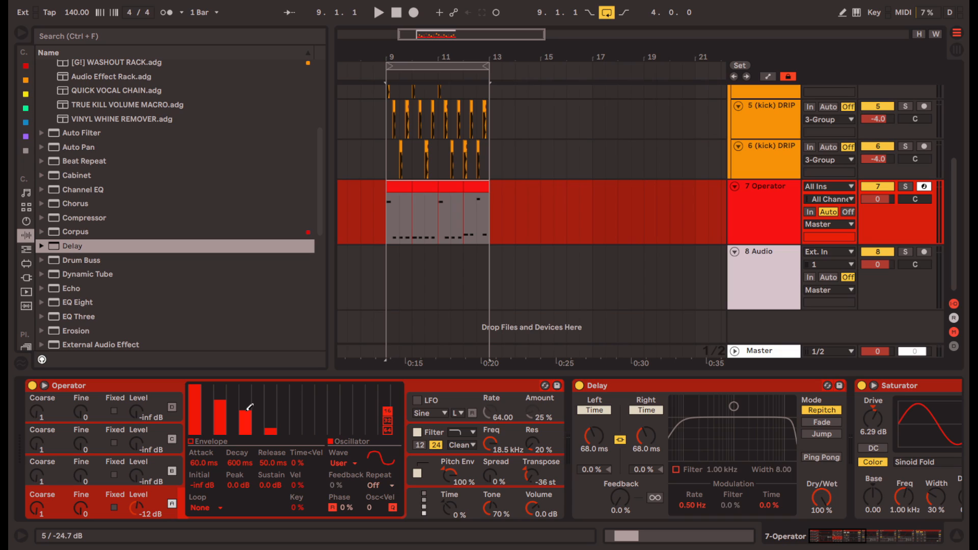
click(271, 422)
click(224, 402)
drag(224, 402, 224, 400)
Step: Deactivate every device in the Operator track's chain, reactivate only Operator and show the instruments category in the browser
click(656, 397)
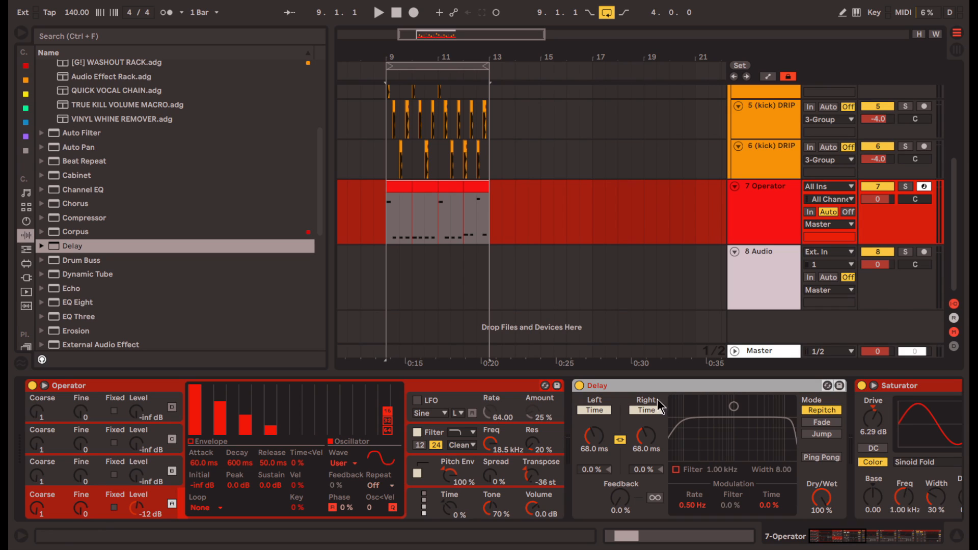
key(ctrl+a)
key(0)
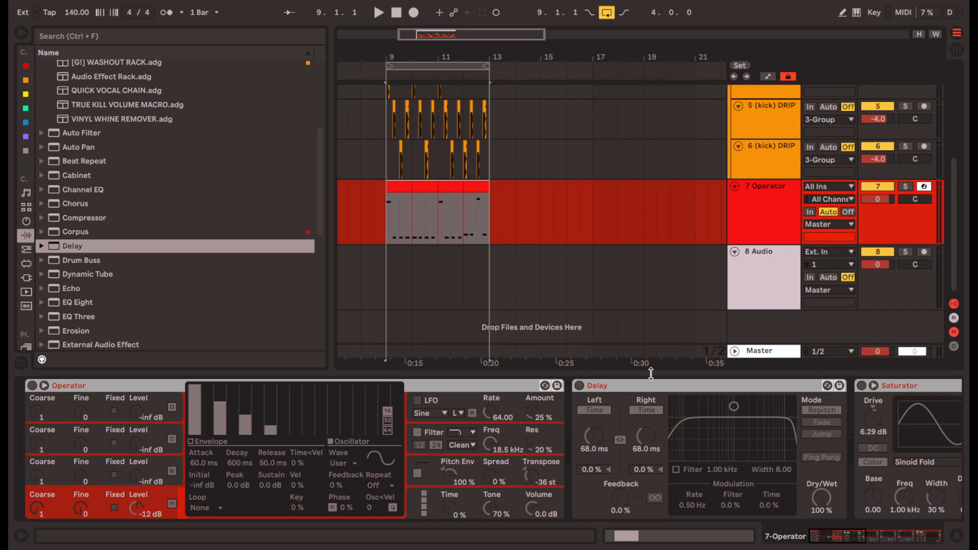
click(71, 385)
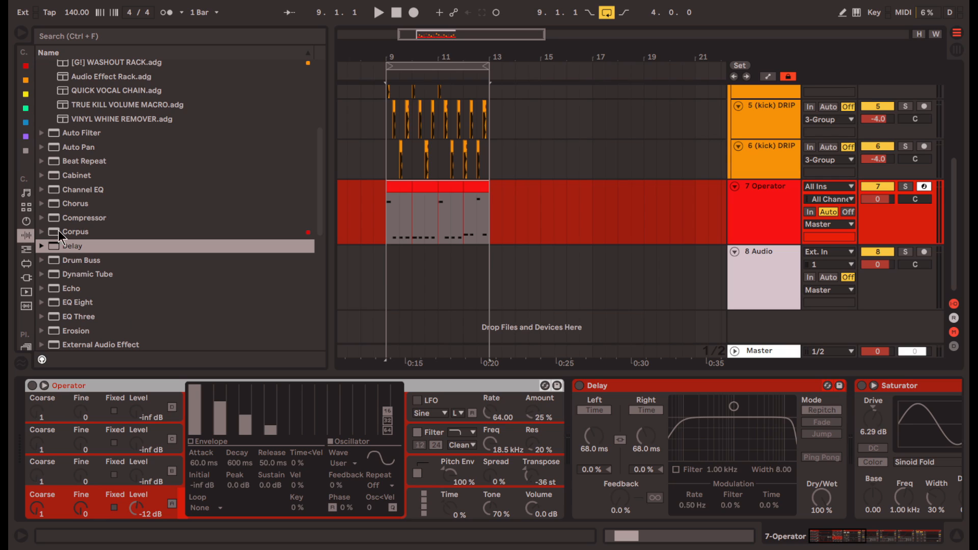
click(26, 221)
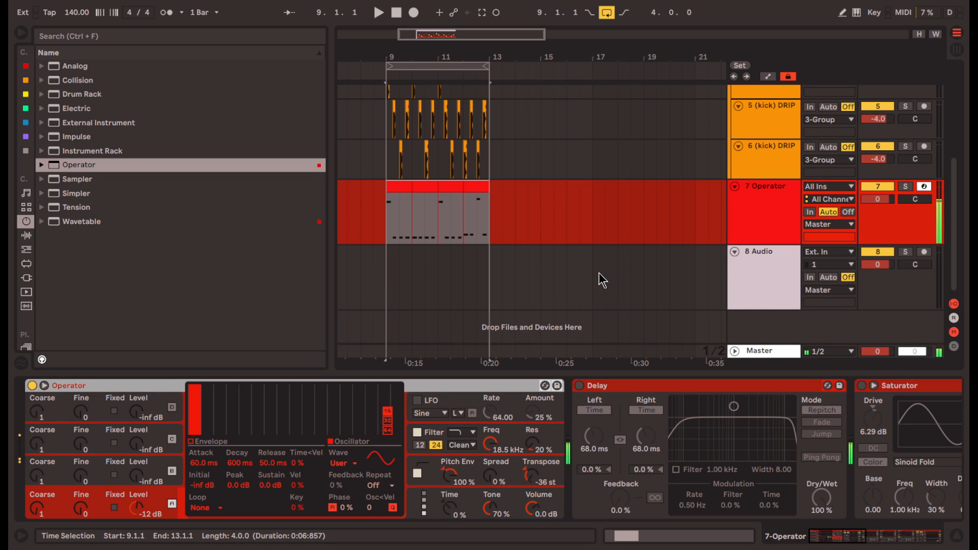
Step: Turn off Operator's pitch envelope and draw descending levels for oscillator A's odd harmonics 3, 5, 7 and 9
click(420, 481)
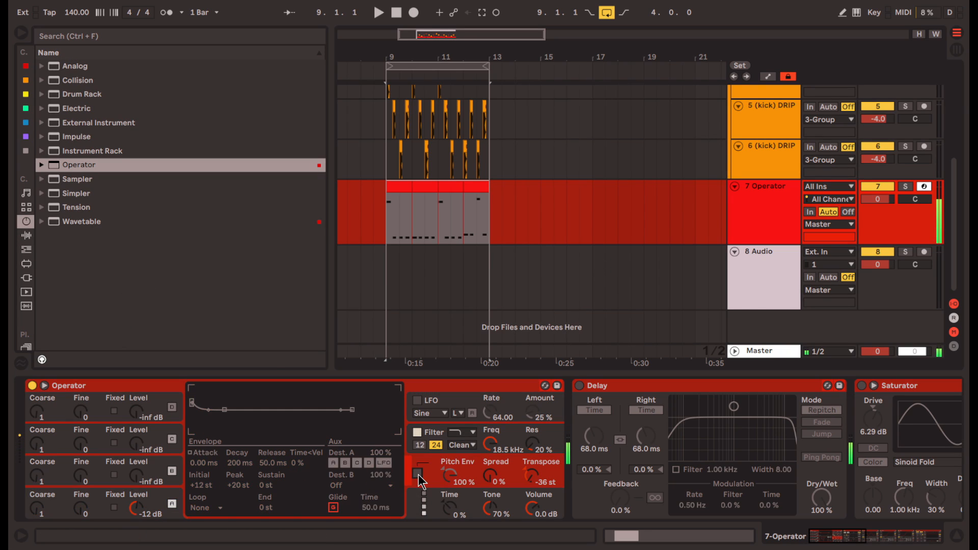
click(180, 492)
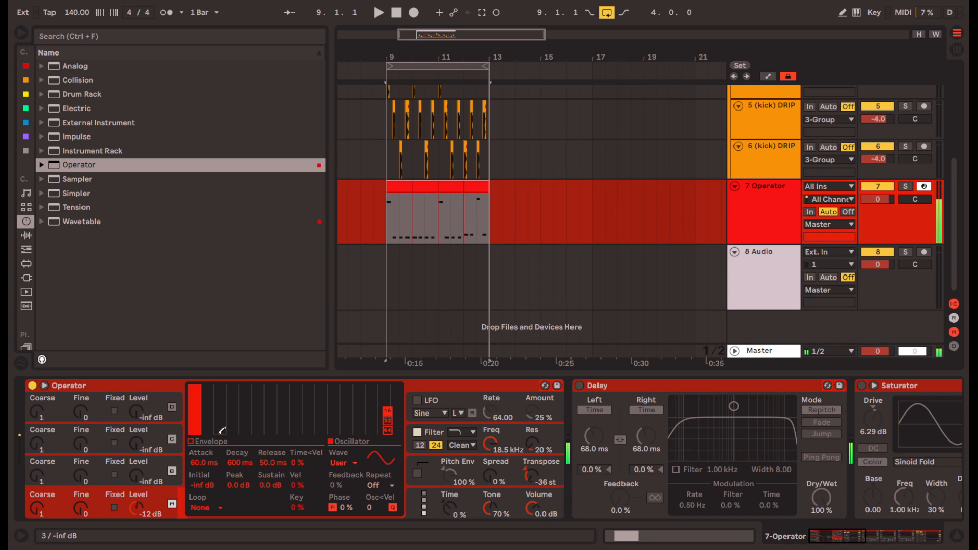
mouse_move(220, 430)
mouse_down()
mouse_move(224, 402)
mouse_move(247, 417)
mouse_move(222, 401)
mouse_up()
click(246, 423)
drag(270, 431, 270, 430)
drag(226, 395, 225, 399)
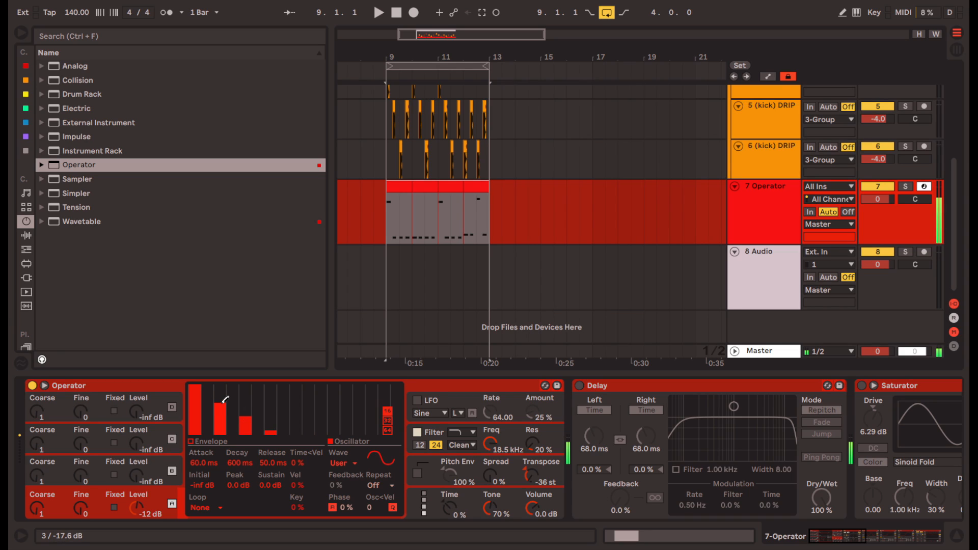
click(296, 433)
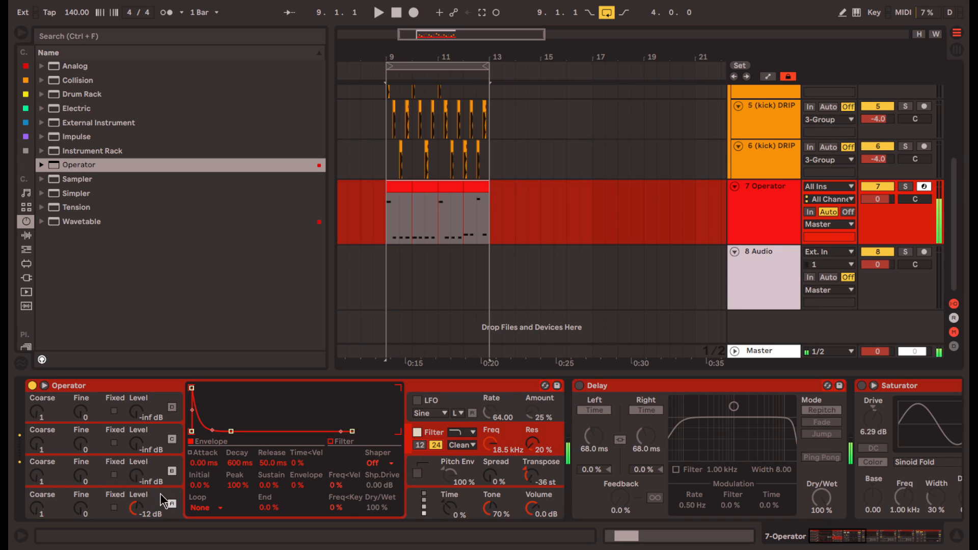
Step: Set oscillator A's waveform to Square D and lower Operator's filter frequency to about 119 Hz
click(349, 464)
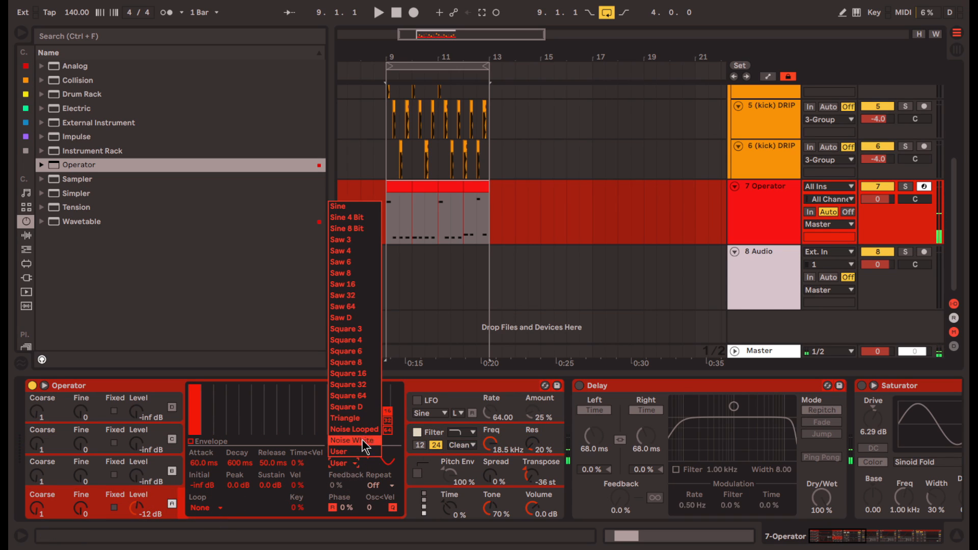
click(362, 406)
drag(491, 443, 490, 477)
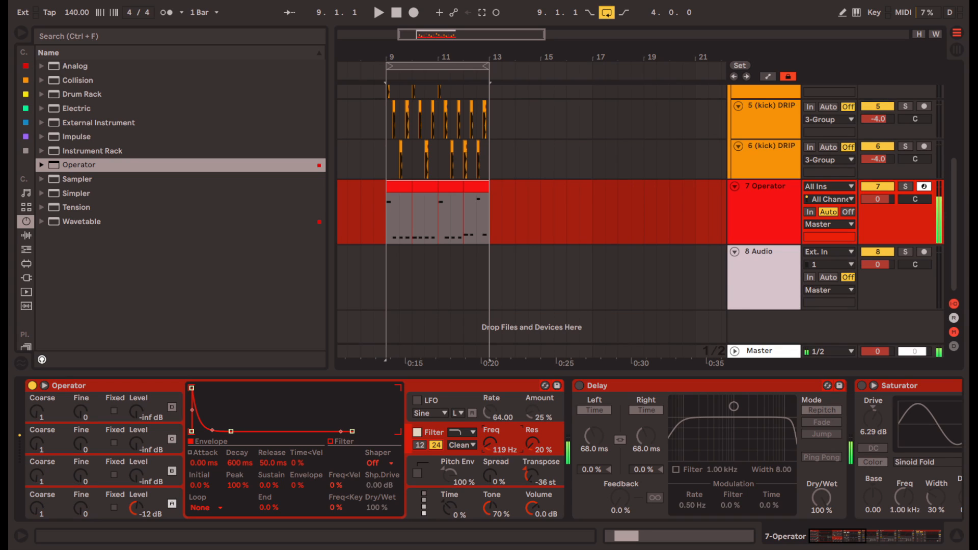
Step: Set Operator's filter to a 12 dB slope with Freq<Key at 100%, frequency 114 Hz and resonance 18%
click(420, 445)
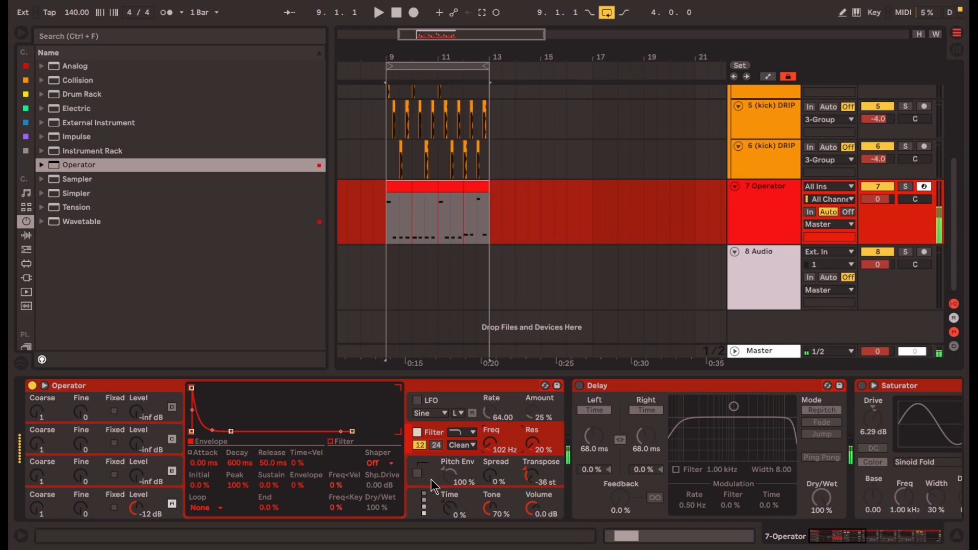
click(348, 508)
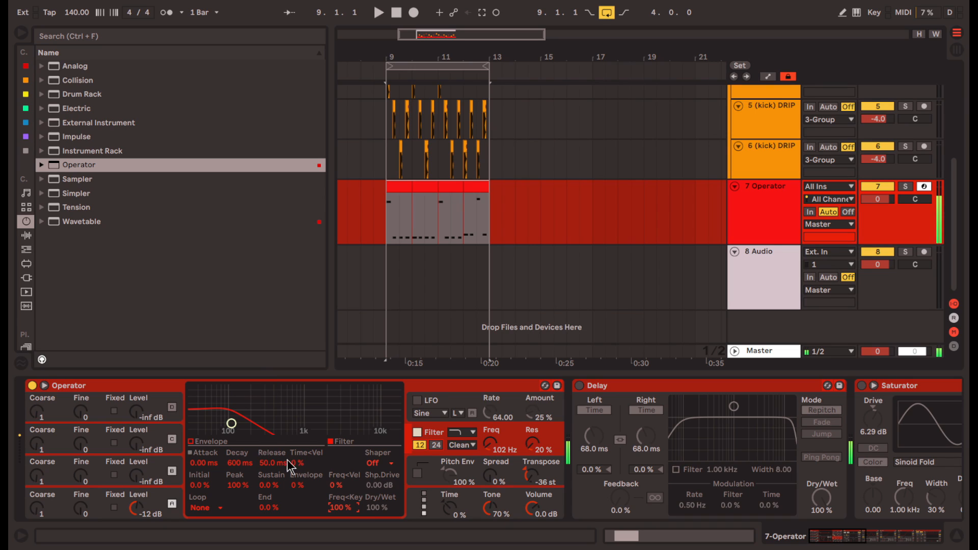
mouse_move(231, 424)
mouse_down()
mouse_move(246, 427)
mouse_move(235, 424)
mouse_up()
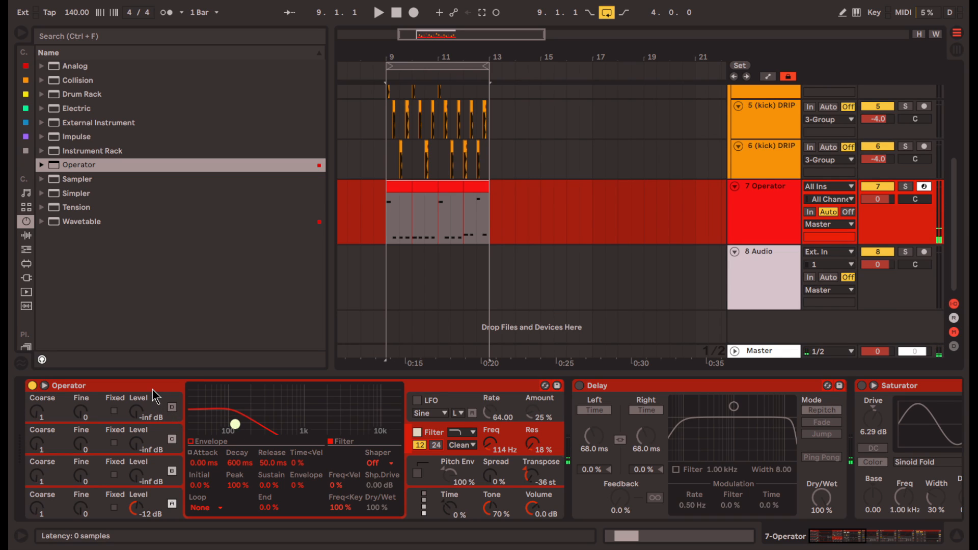
Step: Turn off Operator's filter and remove the eighth harmonic from oscillator A's waveform
click(424, 512)
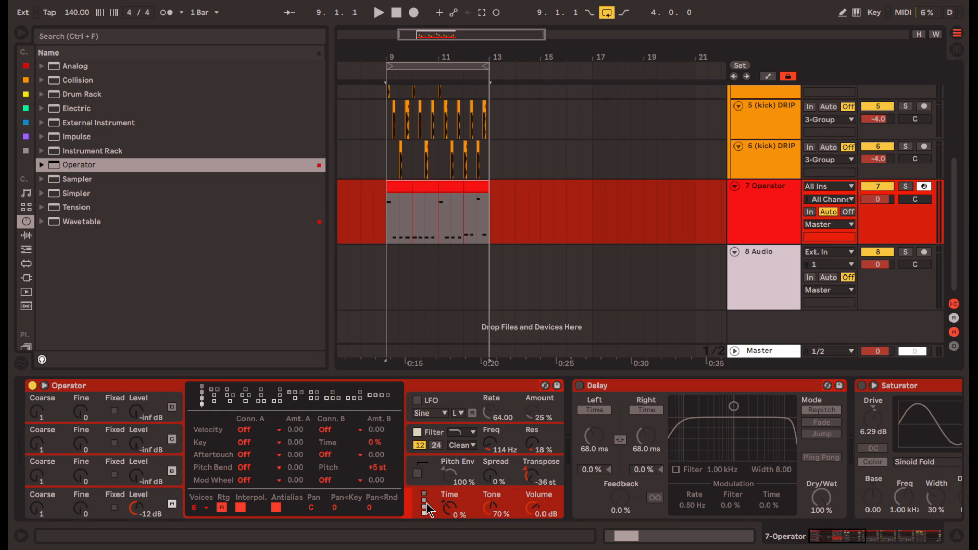
click(440, 434)
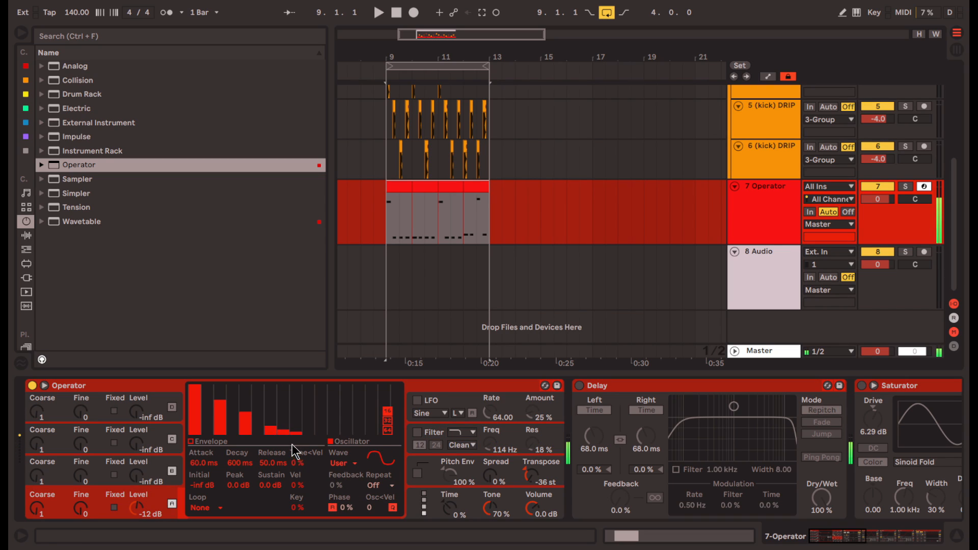
drag(283, 431, 284, 442)
Step: Turn Operator's pitch envelope back on and set its peak to +24 st
click(417, 476)
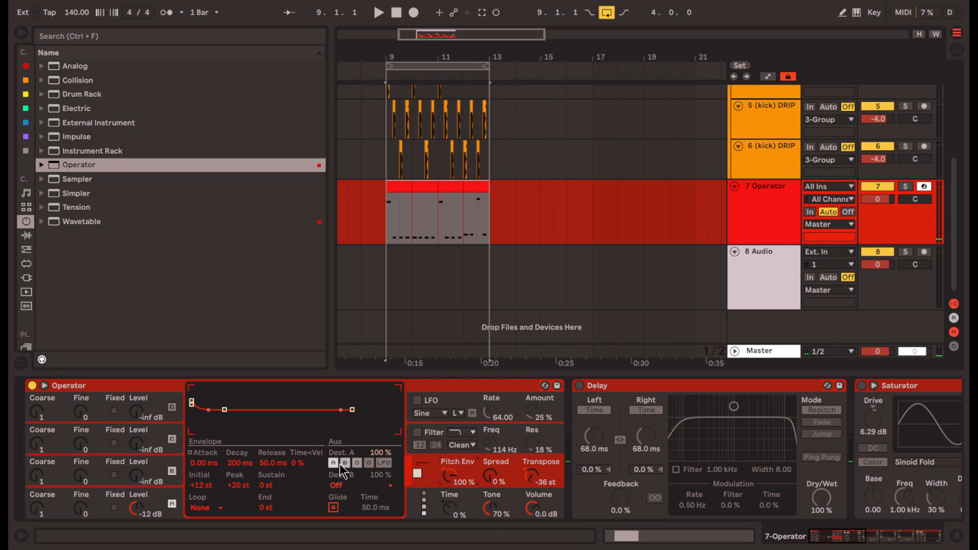
drag(238, 487, 238, 476)
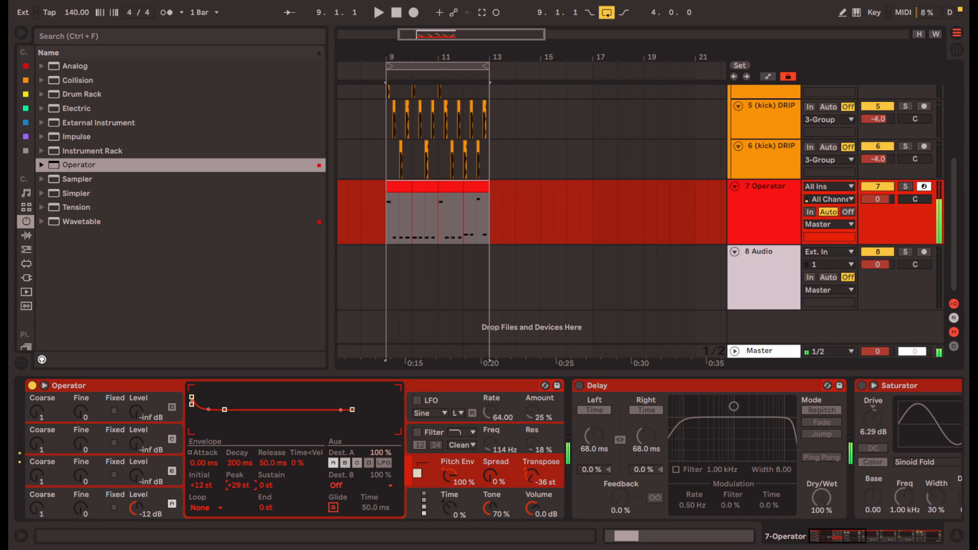
drag(242, 491, 241, 493)
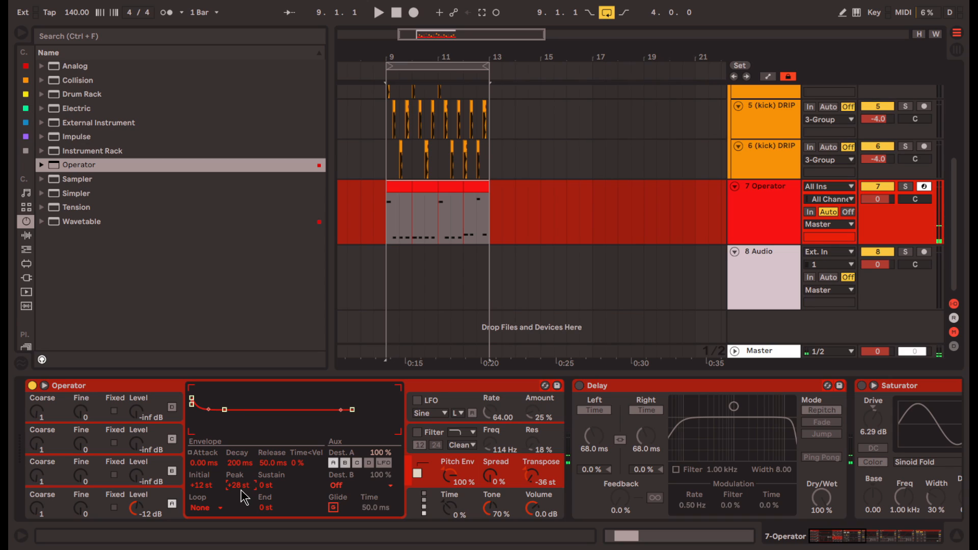
text(24)
key(Return)
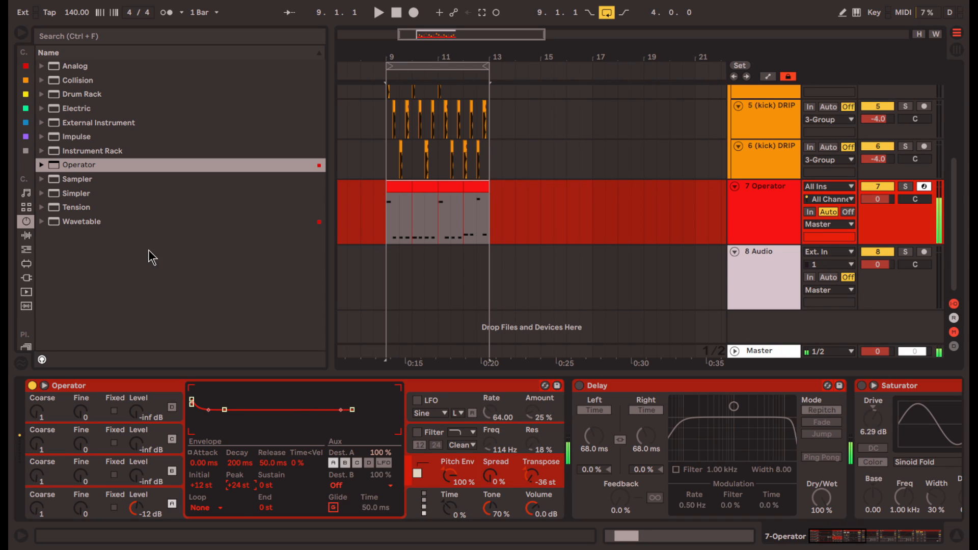
Step: Activate the three Saturators in the Operator track's chain: Sinoid Fold, Soft Sine and Digital Clip
drag(860, 537, 897, 540)
click(210, 386)
click(484, 386)
click(758, 386)
click(286, 388)
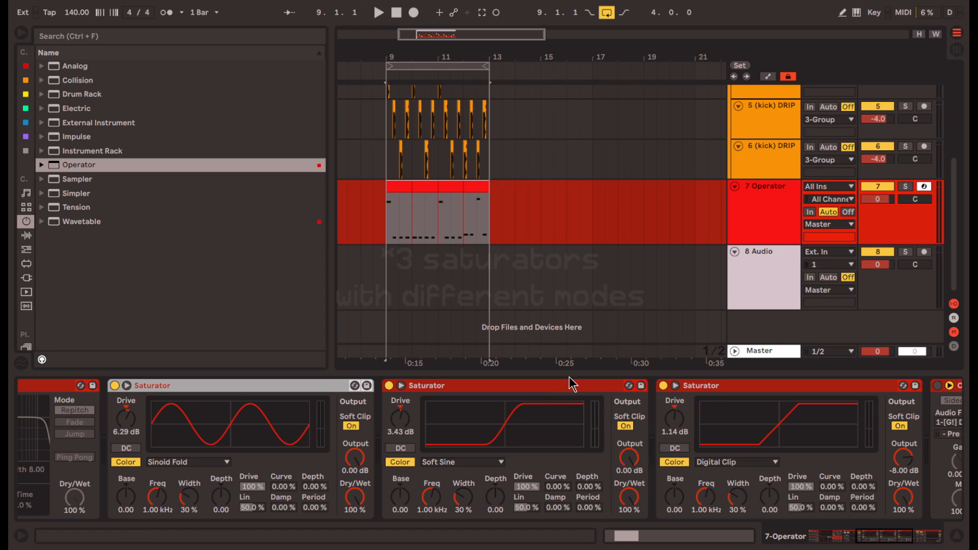
click(740, 390)
click(551, 390)
click(322, 386)
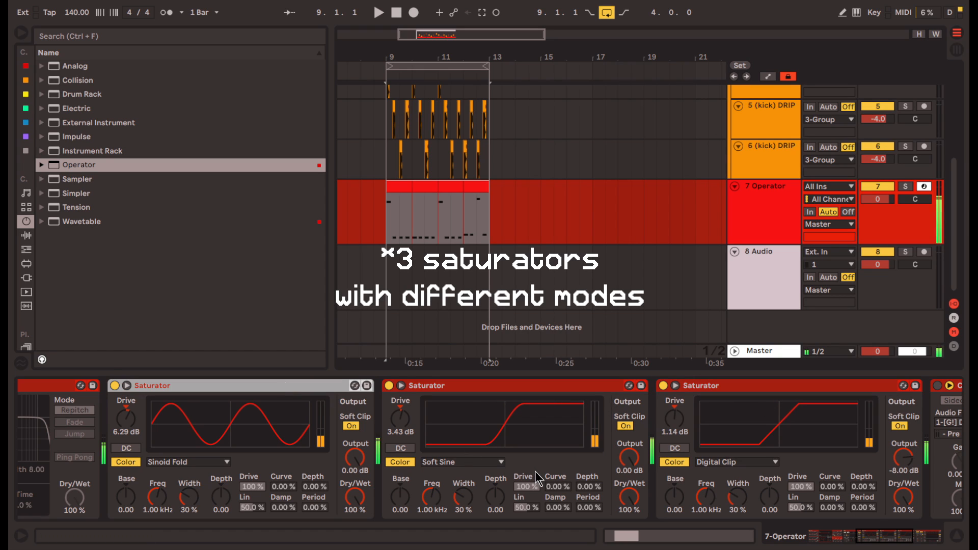
Step: Compare the saturation stages by bypassing the Soft Sine and Digital Clip Saturators and re-enabling them one at a time
click(389, 386)
click(663, 386)
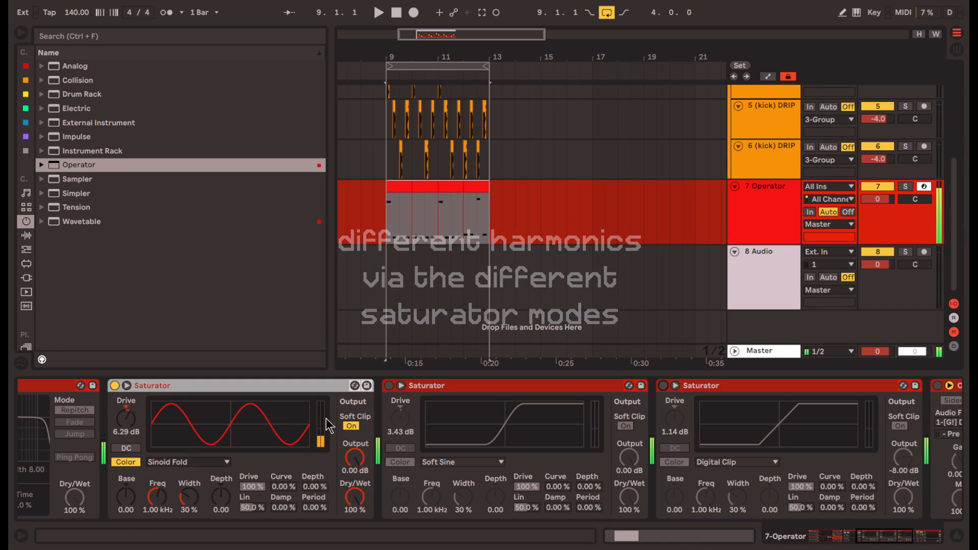
click(388, 386)
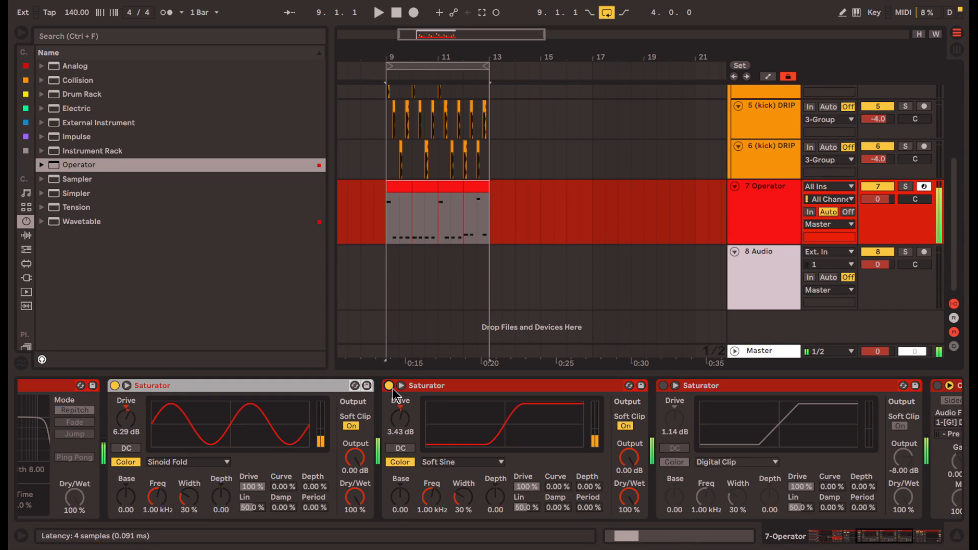
click(663, 386)
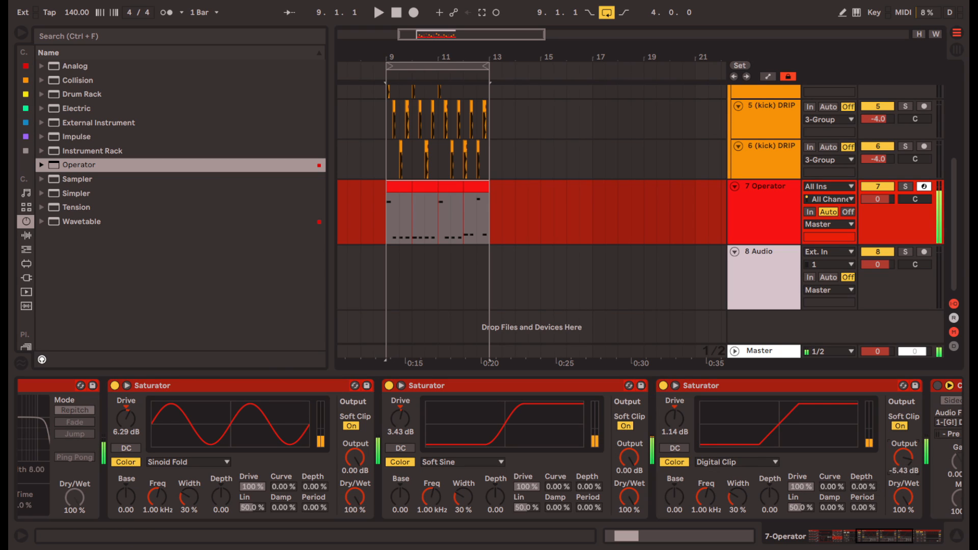
Step: Lower the Soft Sine Saturator's dry/wet mix and collapse all three Saturators in the chain
mouse_move(629, 497)
mouse_down()
mouse_move(630, 532)
mouse_move(630, 514)
mouse_up()
double_click(261, 387)
double_click(261, 388)
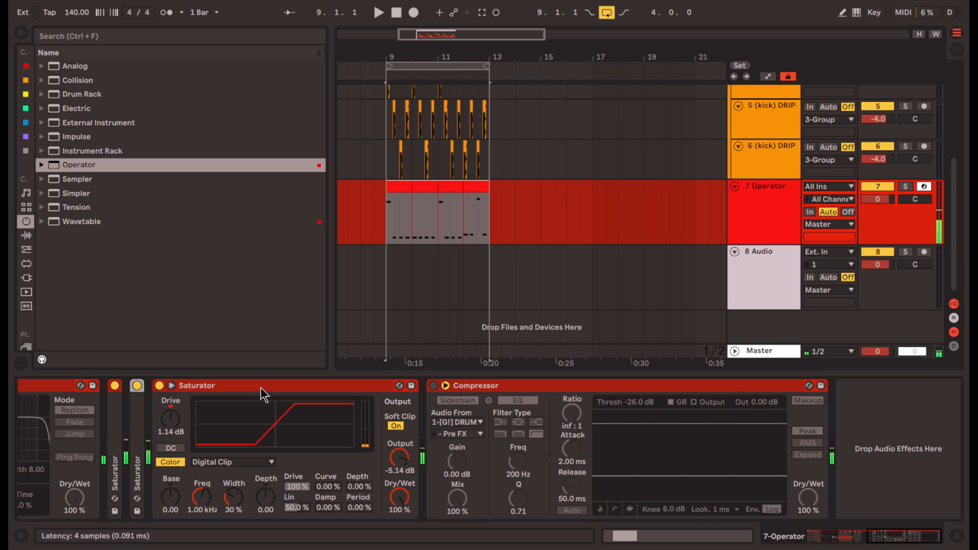
double_click(267, 387)
Step: Insert the [G!] ENNEADECAGON B rack after Delay, with Lo-Mid Cross at 198 Hz, Mid-Hi Cross at 365 Hz and Level Amount at 81
drag(889, 541, 868, 534)
drag(127, 194, 487, 456)
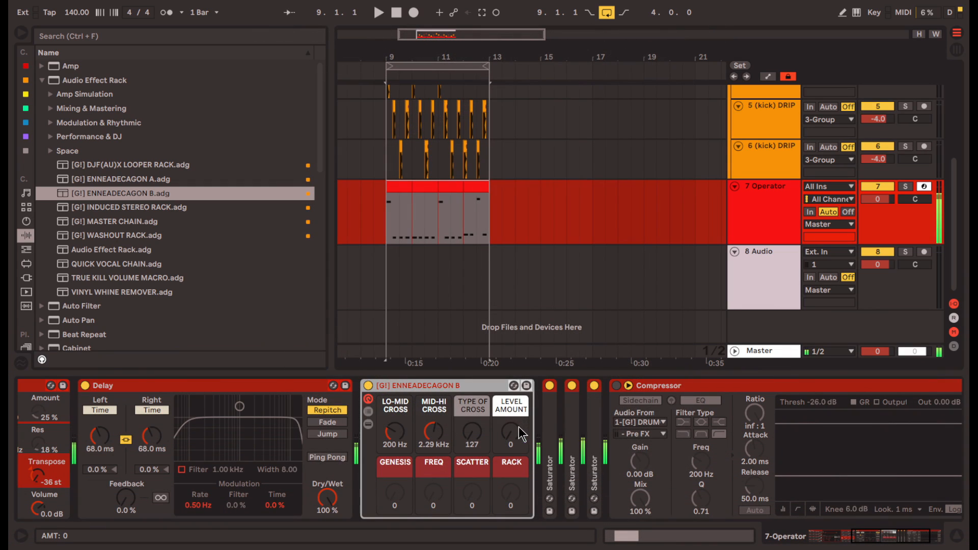
drag(513, 441, 513, 396)
drag(466, 438, 466, 404)
drag(432, 440, 390, 453)
mouse_move(511, 432)
mouse_down()
mouse_move(511, 451)
mouse_move(518, 405)
mouse_move(520, 443)
mouse_up()
double_click(468, 431)
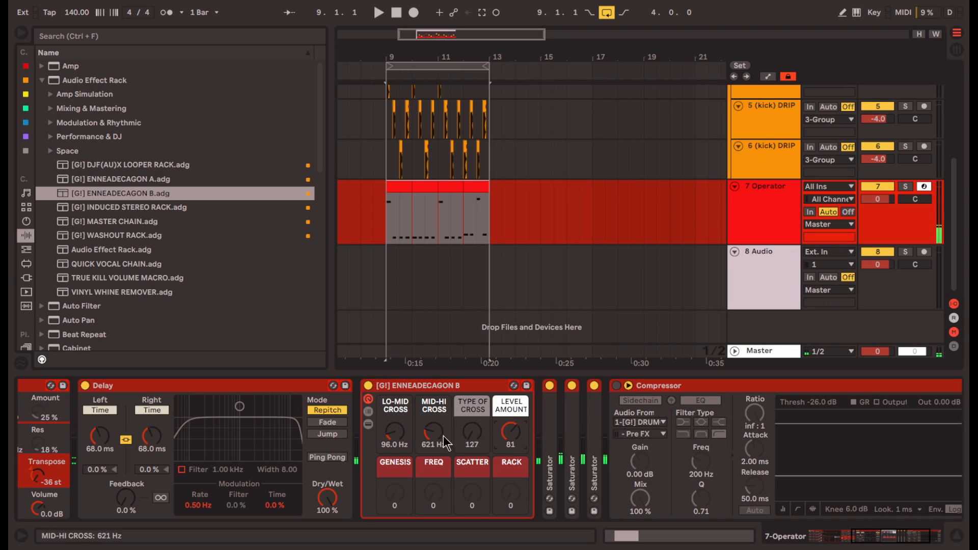
drag(395, 432, 434, 441)
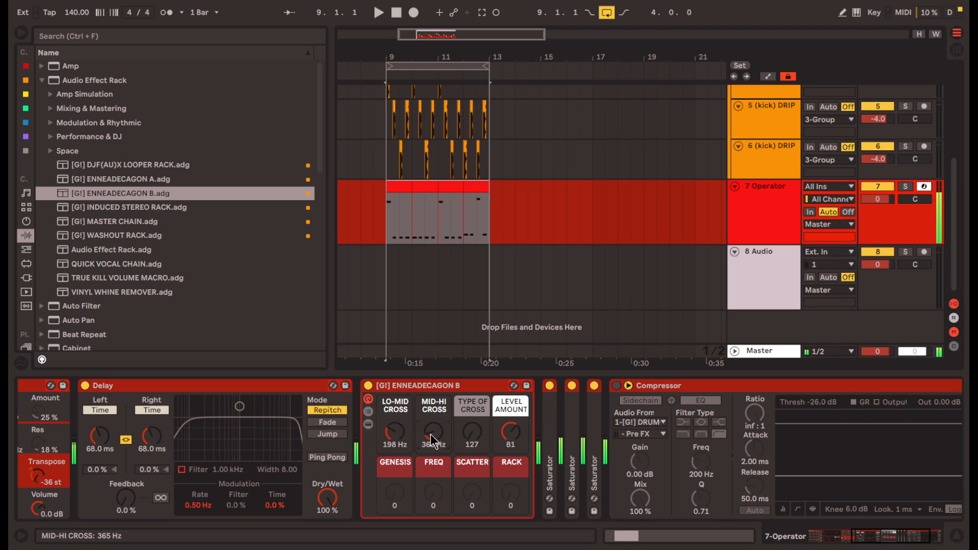
Step: Add Erosion between Delay and the ENNEADECAGON B rack in Wide Noise mode, with frequency 4.60 kHz and amount 60.2
scroll(136, 308, down, 10)
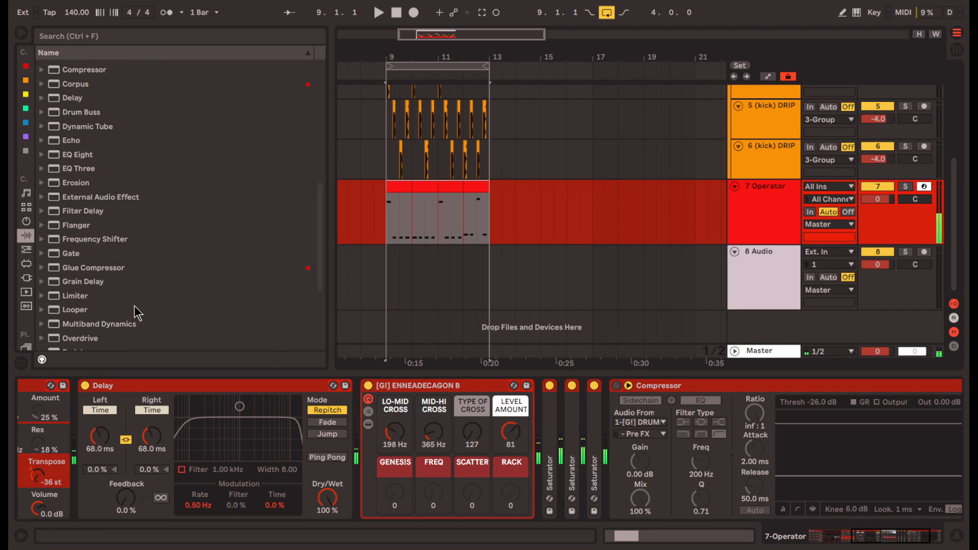
drag(84, 183, 675, 481)
click(611, 473)
drag(604, 509, 626, 437)
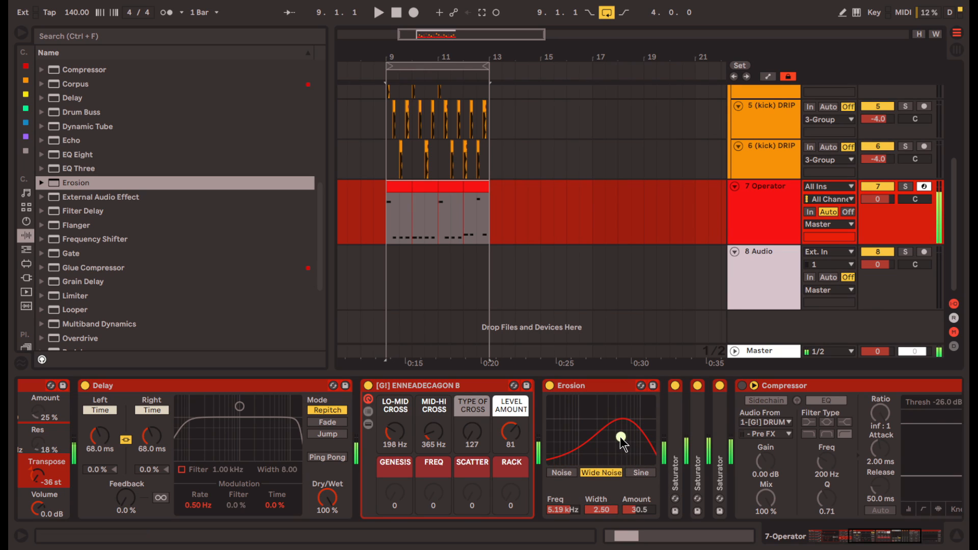
drag(594, 386, 356, 423)
drag(444, 438, 441, 428)
Step: Compare the sound with and without the ENNEADECAGON B rack by bypassing and re-enabling it twice
click(494, 386)
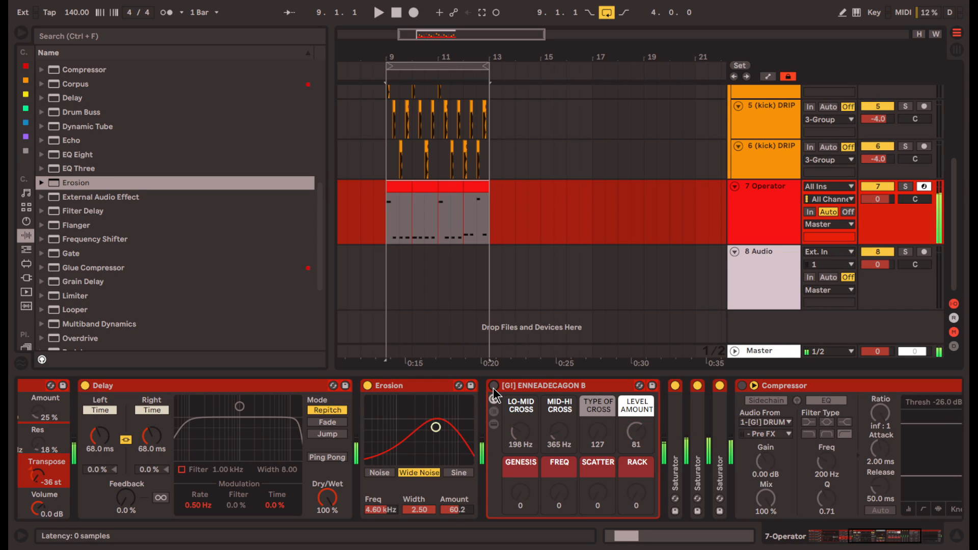
click(494, 387)
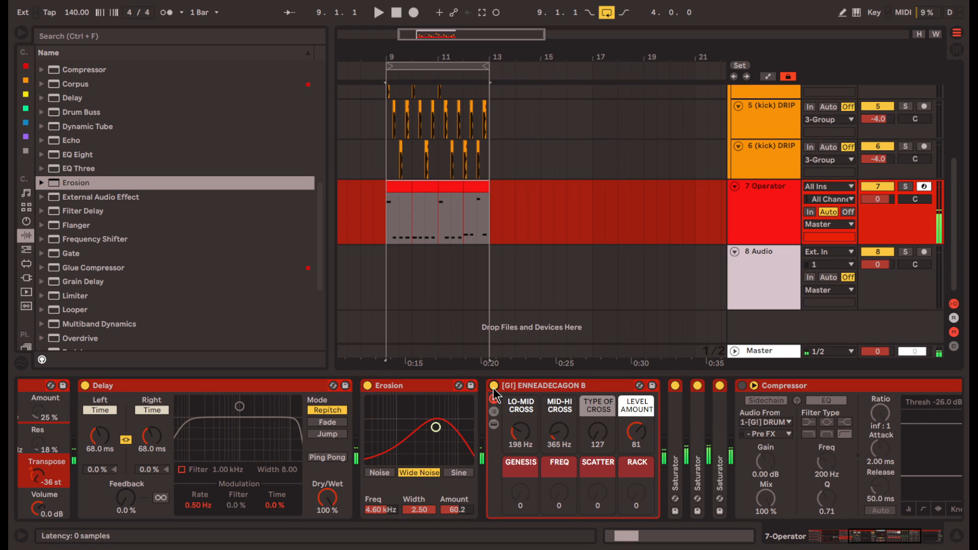
click(494, 386)
click(494, 386)
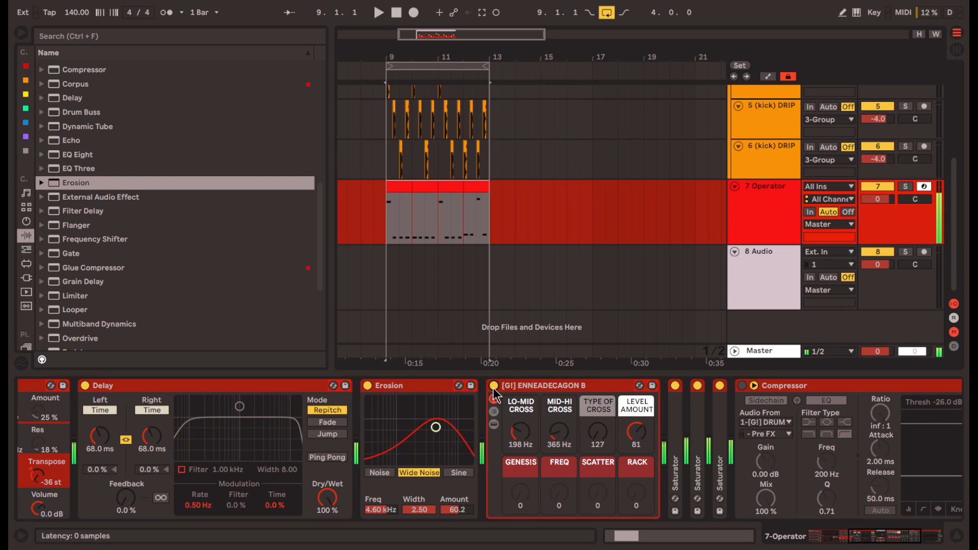
Step: Raise Operator's pitch envelope peak to +36 st and set the ENNEADECAGON B rack's Level Amount to 70
scroll(347, 484, left, 5)
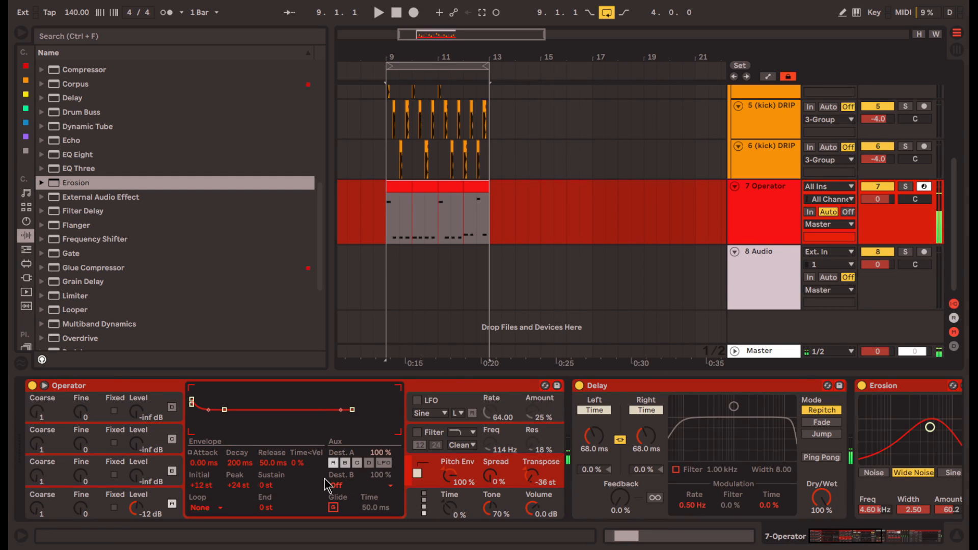
drag(237, 485, 238, 473)
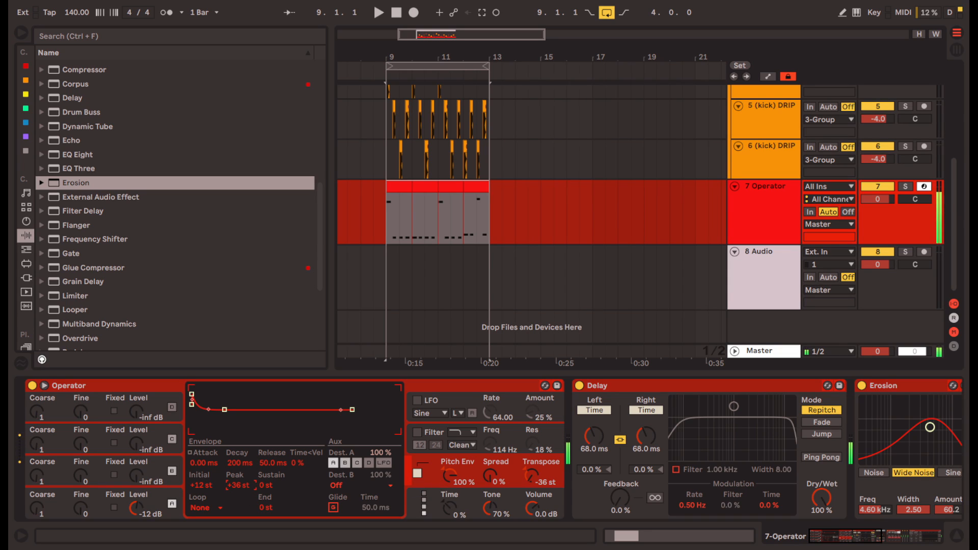
click(893, 536)
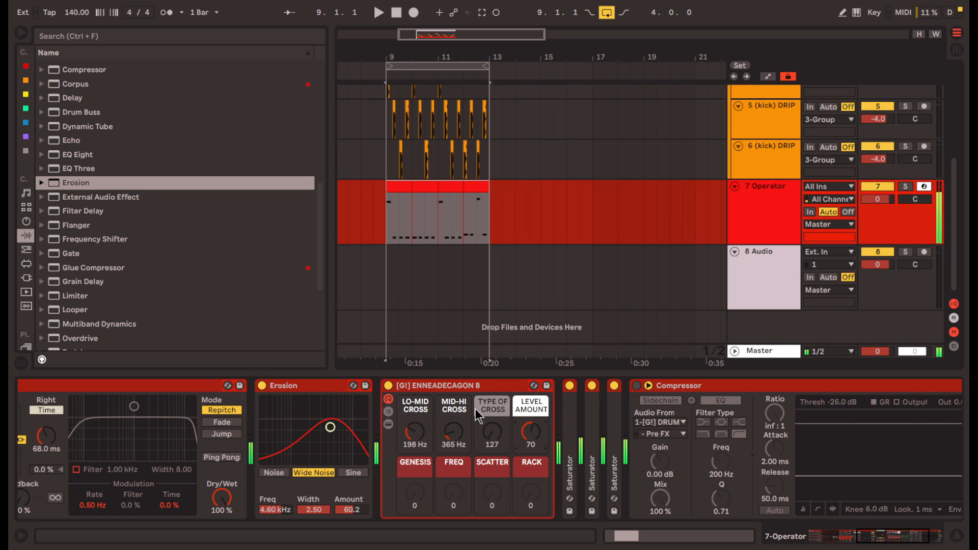
Step: Return to Operator and display oscillator A's harmonics and envelope settings
drag(886, 536, 824, 537)
click(449, 408)
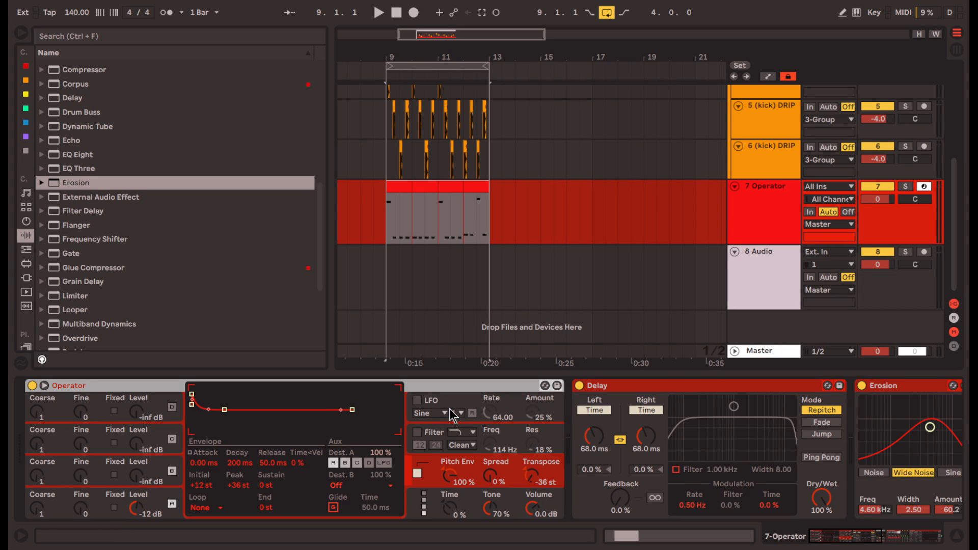
click(170, 494)
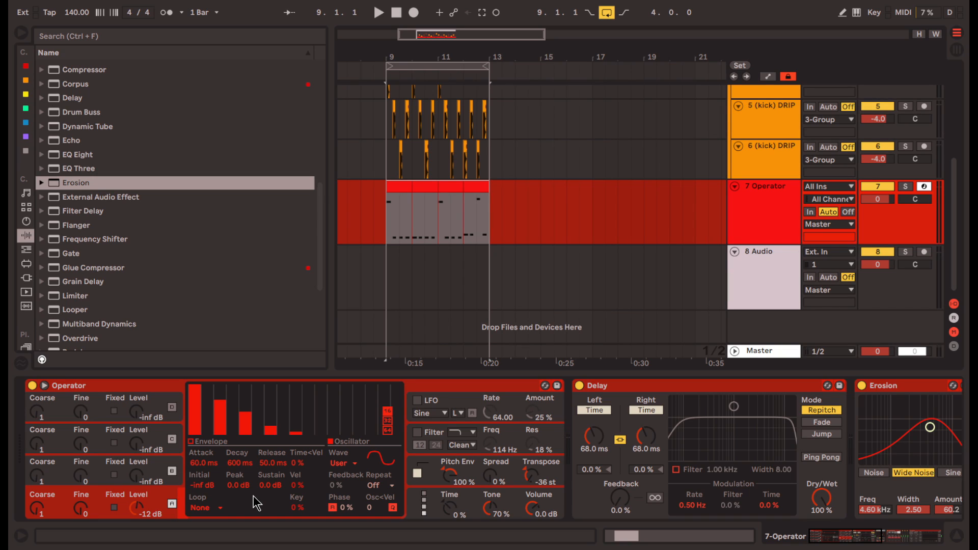
Step: Switch Erosion to Sine mode with frequency 2.56 kHz and amount 200, and bypass it
drag(848, 543, 789, 537)
scroll(446, 463, down, 5)
click(405, 388)
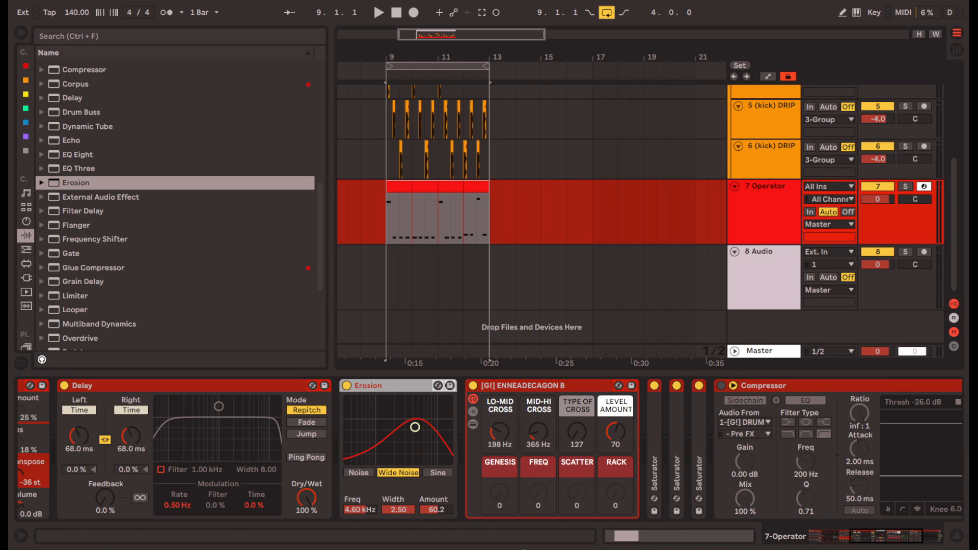
click(439, 473)
drag(437, 510, 437, 463)
drag(362, 512, 362, 525)
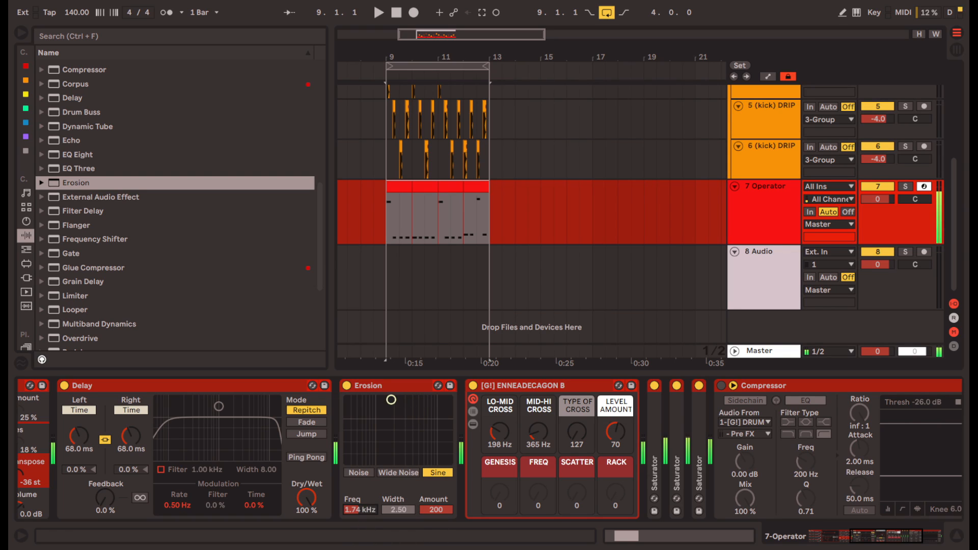
drag(392, 400, 401, 400)
click(389, 391)
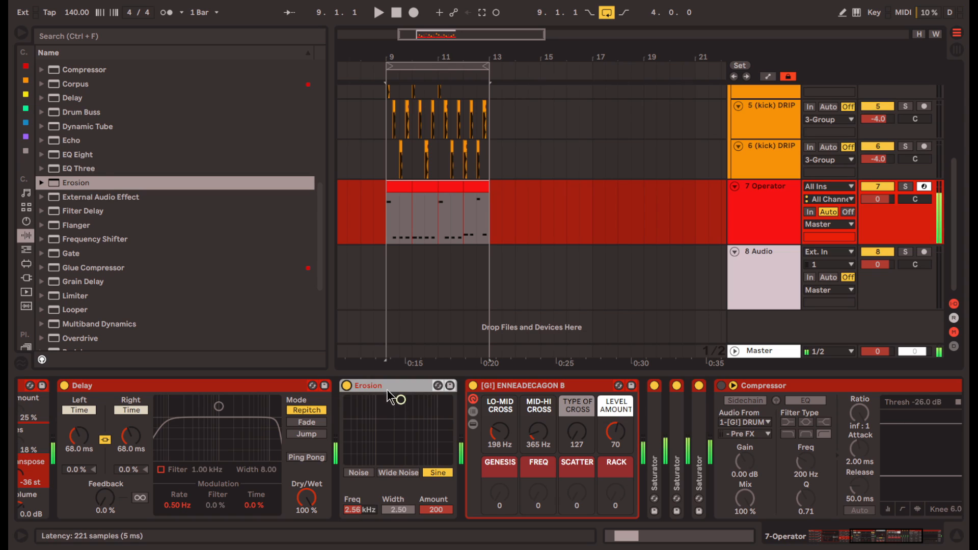
click(347, 385)
Step: Group Operator into an Instrument Rack and add a second, default Operator as a new chain
drag(868, 536, 815, 535)
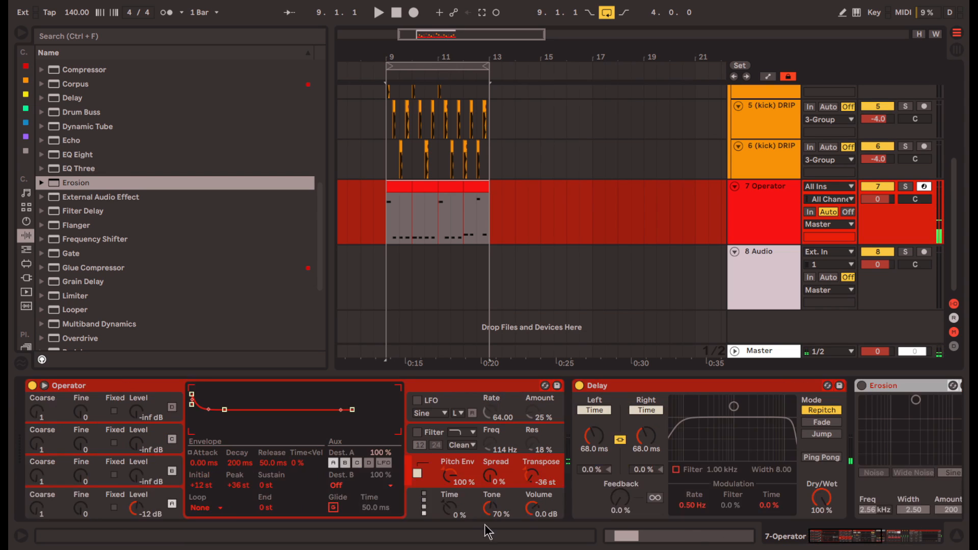
click(155, 389)
key(ctrl+g)
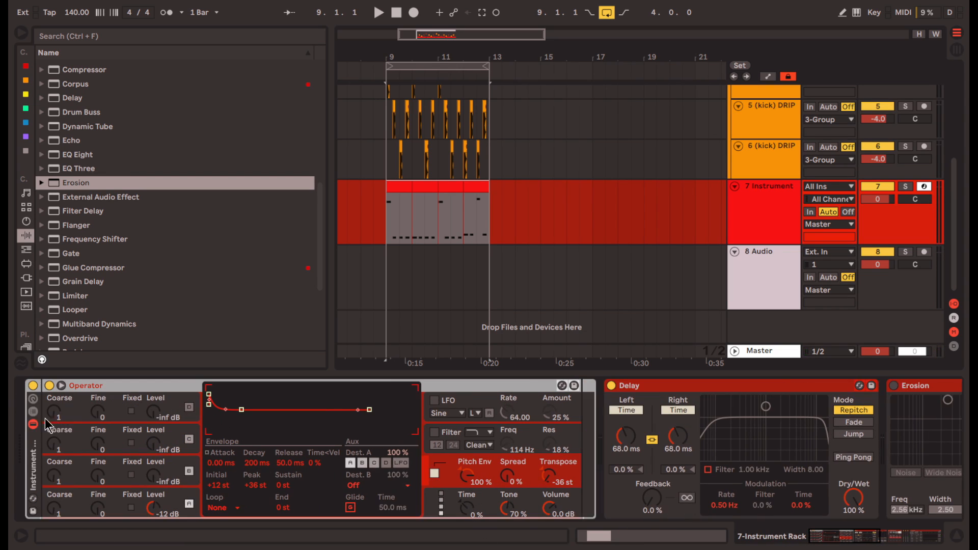
click(140, 468)
click(26, 222)
drag(79, 165, 198, 462)
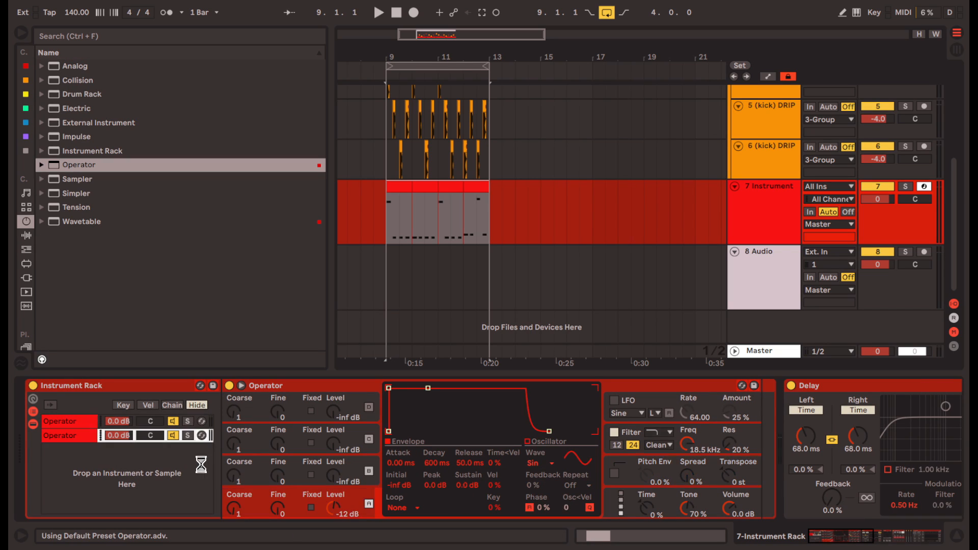
Step: Set oscillator A of the second Operator to Noise Looped while soloed, and lower its unsoloed chain to -23.0 dB
click(188, 436)
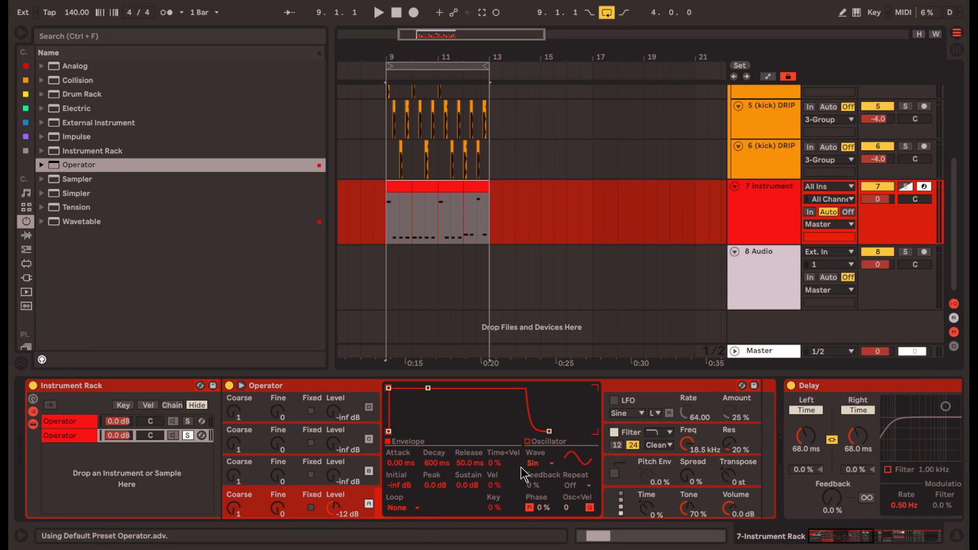
click(540, 464)
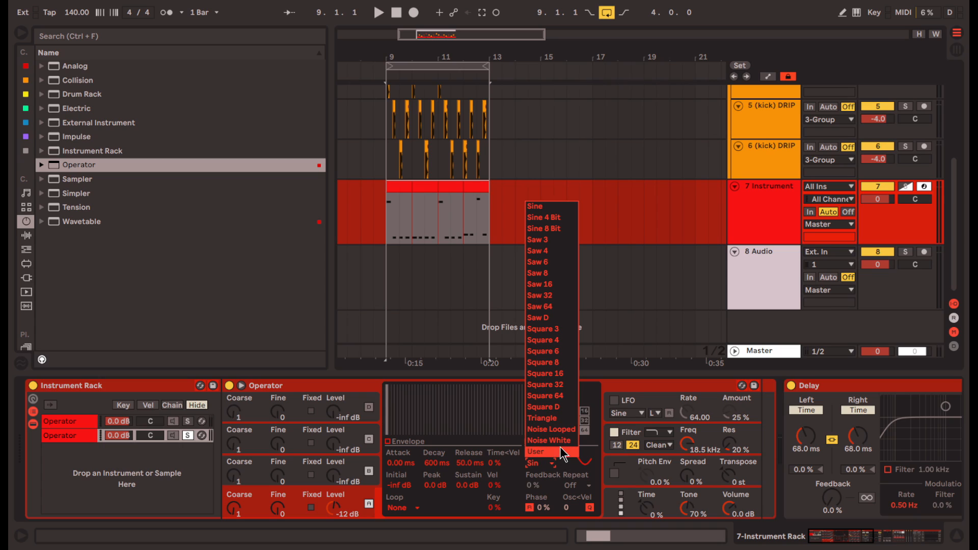
click(550, 429)
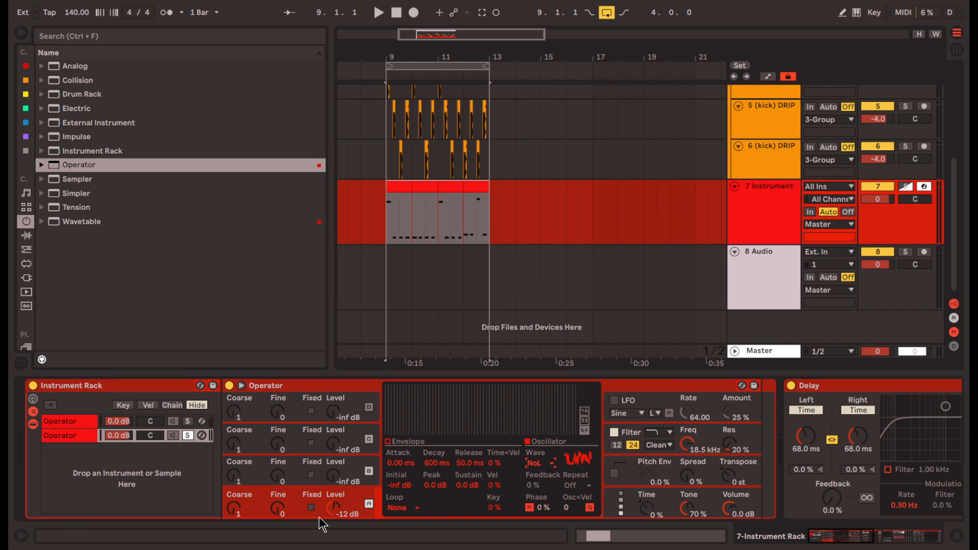
click(188, 436)
drag(119, 435, 119, 454)
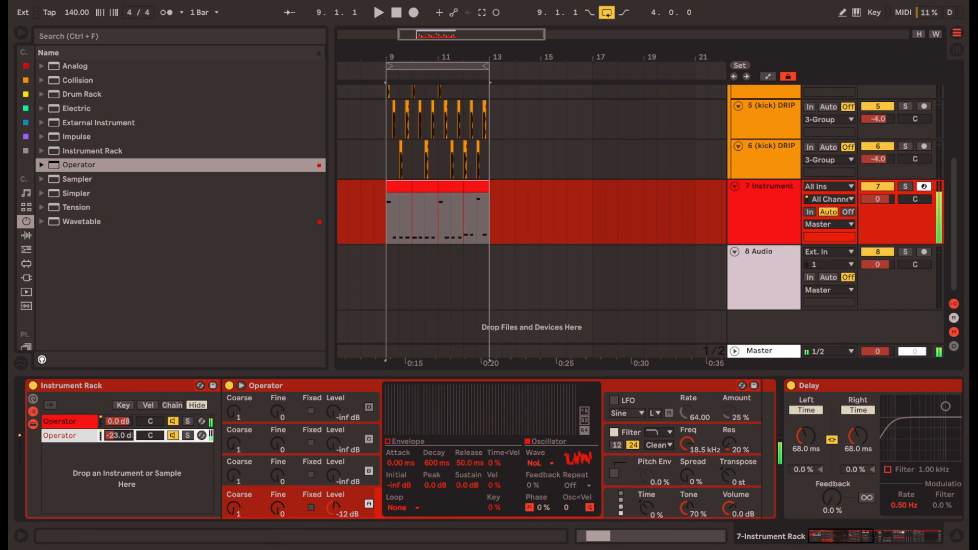
Step: Transpose the second Operator by -36 st and set its oscillator B to coarse 9 at -23 dB
mouse_move(841, 541)
mouse_down()
mouse_move(874, 540)
mouse_move(828, 538)
mouse_up()
click(731, 472)
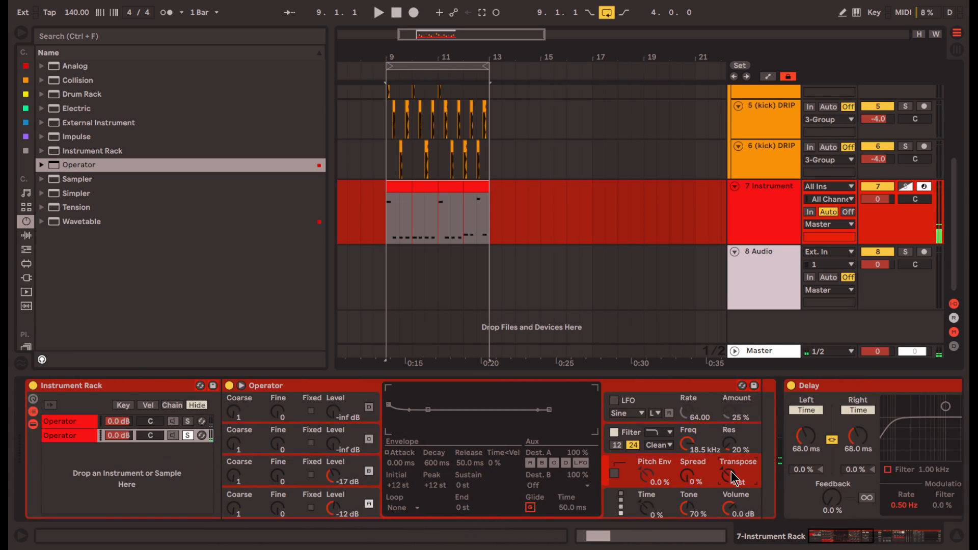
drag(731, 472, 731, 495)
drag(333, 476, 333, 505)
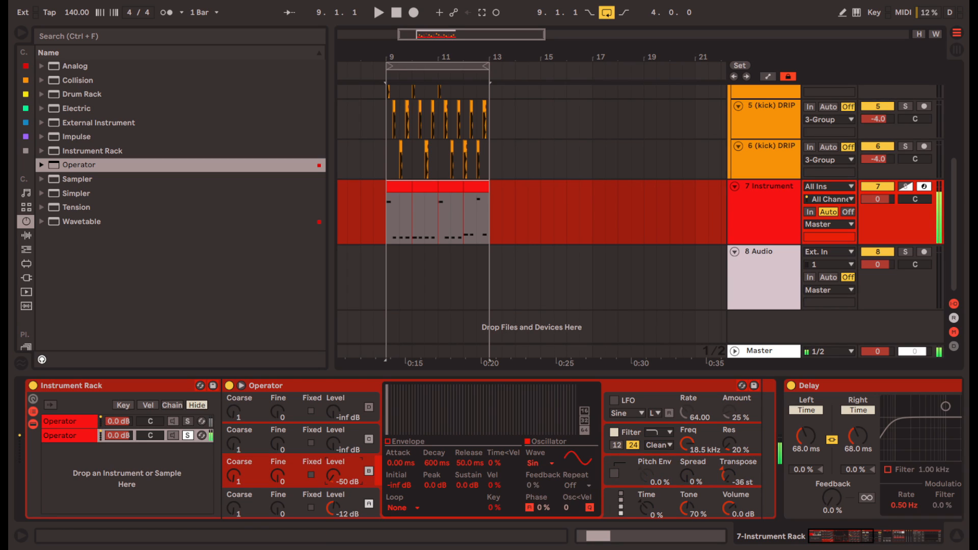
drag(233, 479, 240, 458)
Step: Set oscillator C to coarse 48 at -25 dB and oscillator D to coarse 25 at 0.0 dB
drag(334, 443, 333, 430)
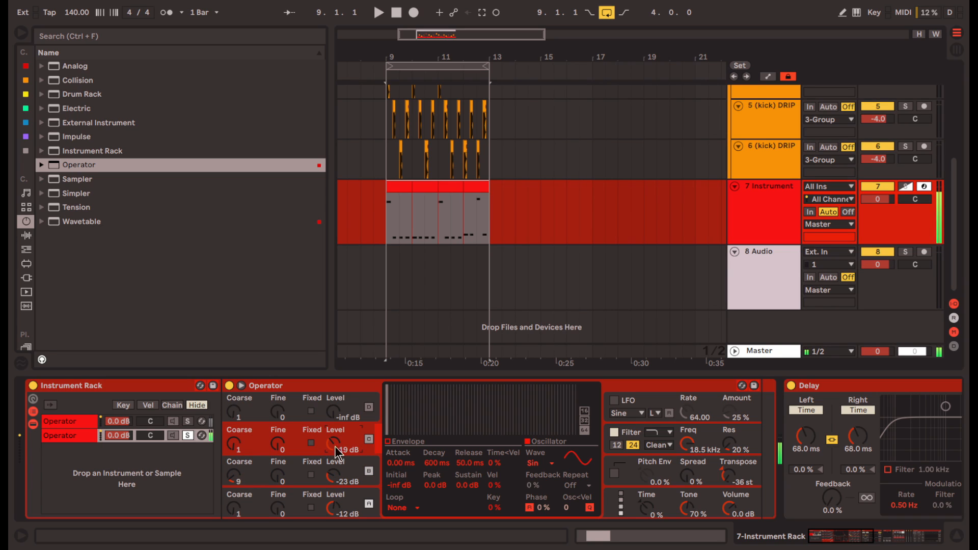
mouse_move(233, 444)
mouse_down()
mouse_move(234, 420)
mouse_move(234, 439)
mouse_up()
click(321, 410)
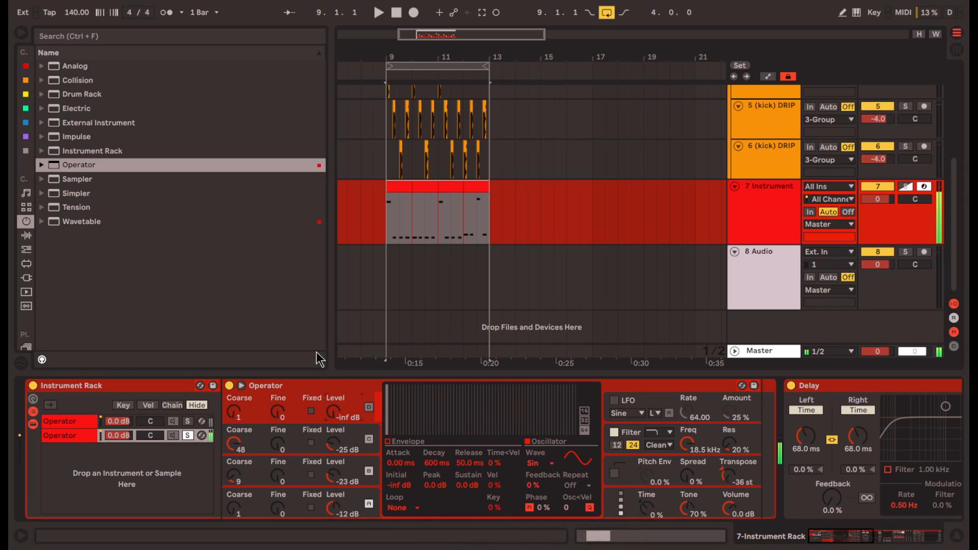
drag(331, 410, 331, 356)
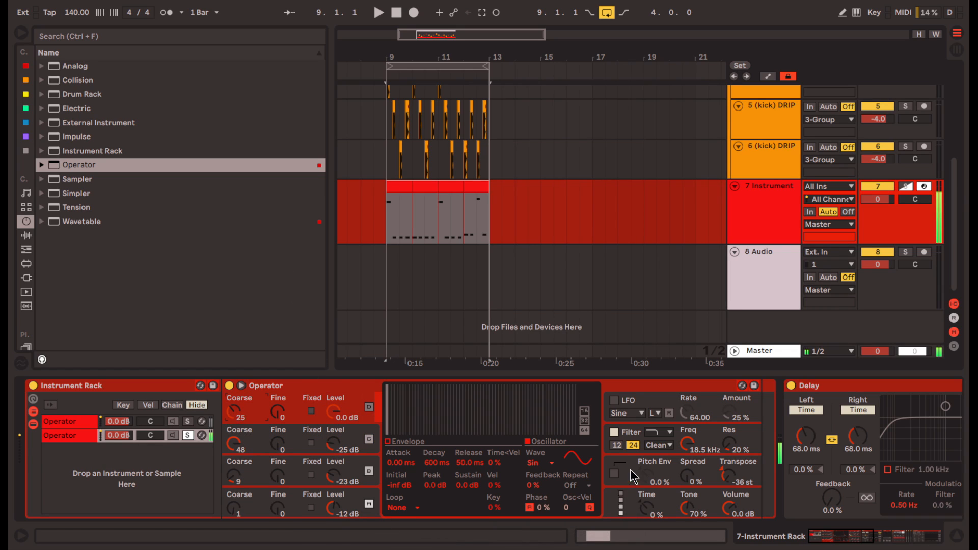
Step: Switch the second Operator's filter to high-pass with its frequency at 1.37 kHz
click(635, 439)
click(659, 432)
click(657, 464)
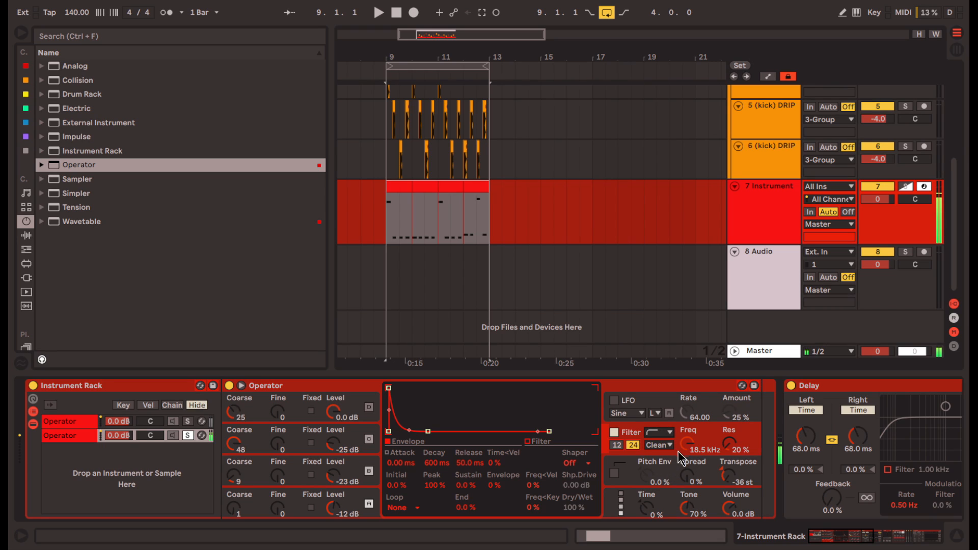
Step: Unsolo the second Operator chain and set its volume to 0.0 dB
click(191, 434)
drag(118, 435, 118, 448)
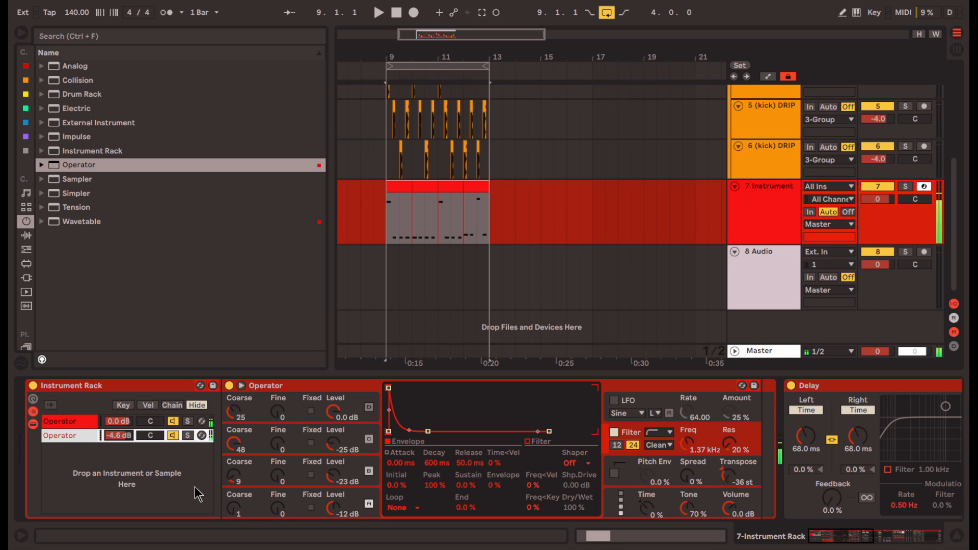
double_click(113, 437)
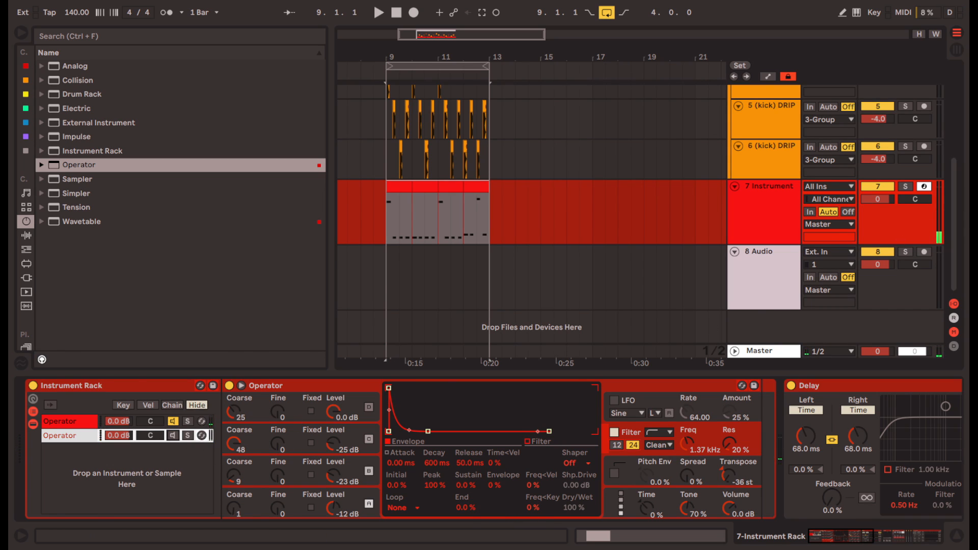
Step: Switch to Discord to check the live masterclass chat and return to Ableton Live
key(alt+Tab)
key(alt+Tab)
scroll(697, 225, up, 2)
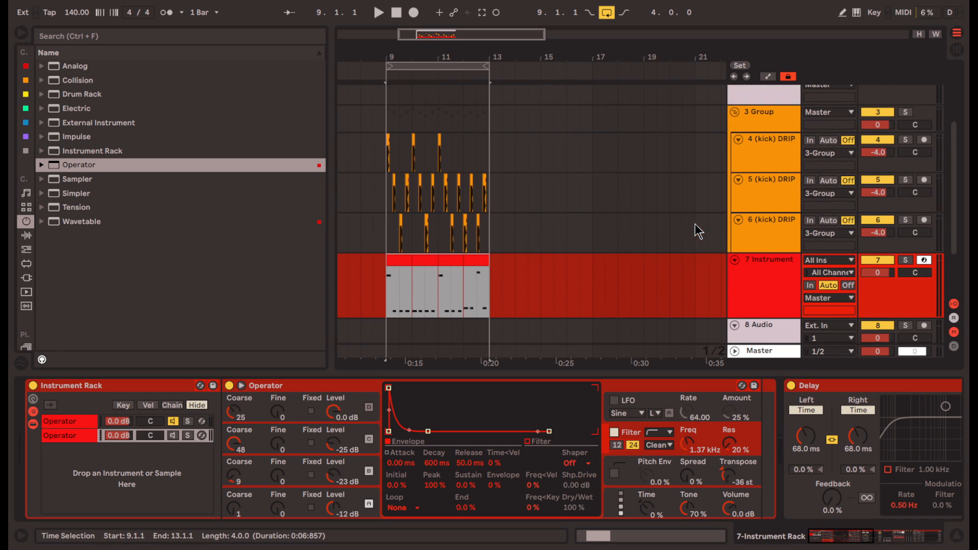
key(alt+Tab)
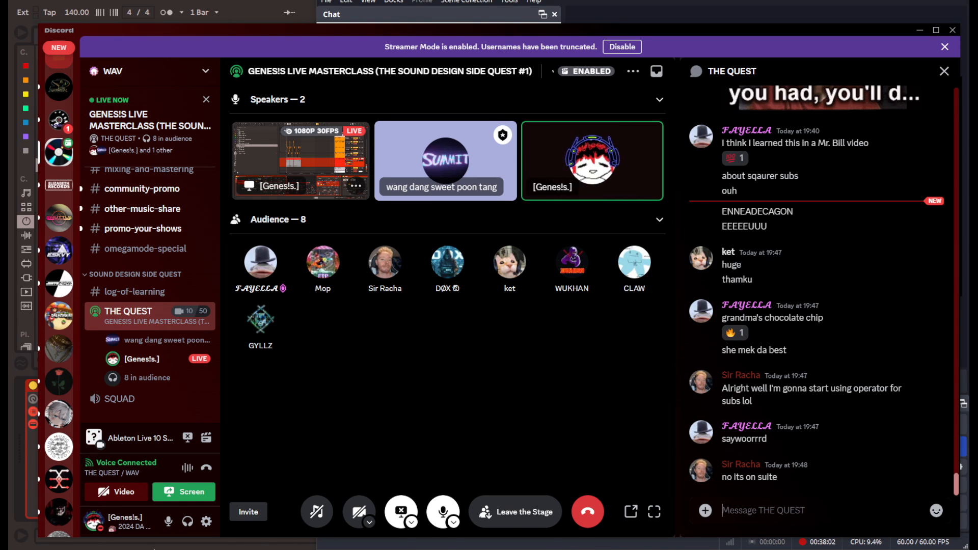
key(alt+Tab)
Step: Insert a new MIDI track below the Instrument track and load Serum_x64 onto it by searching for "serum"
scroll(465, 224, down, 3)
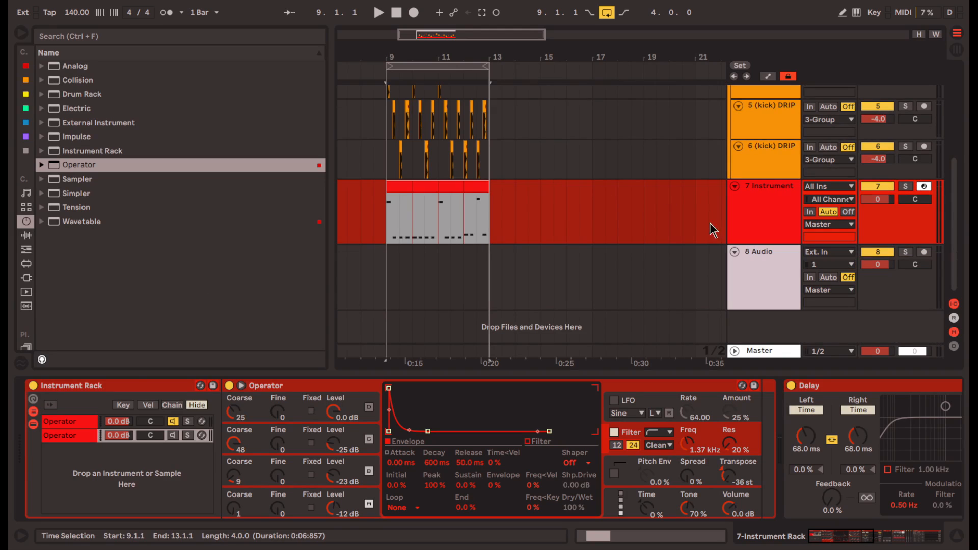
click(749, 221)
key(ctrl+shift+t)
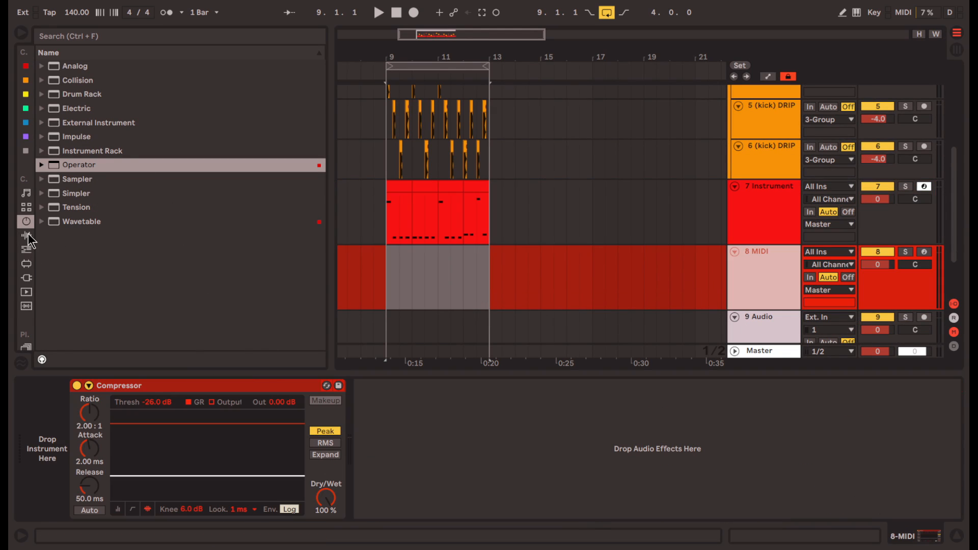
click(27, 248)
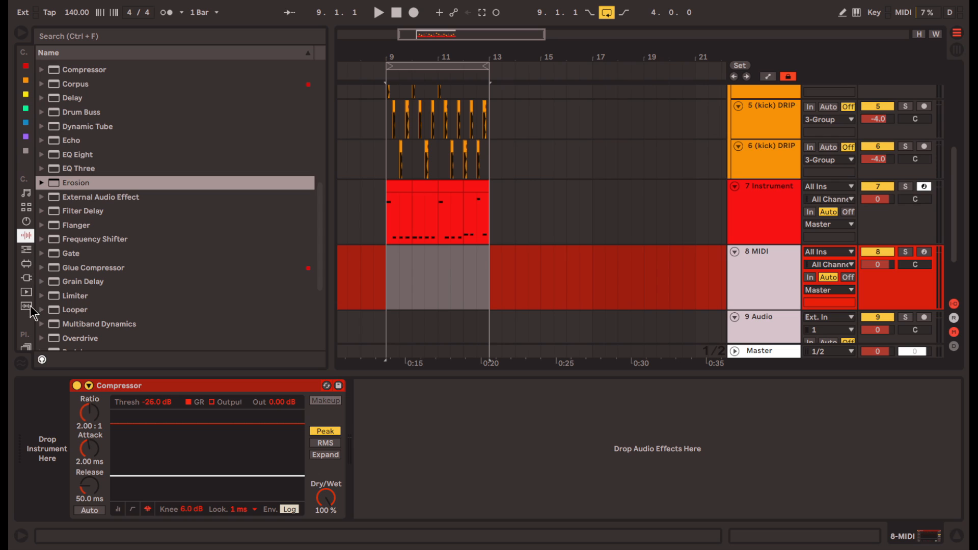
click(26, 278)
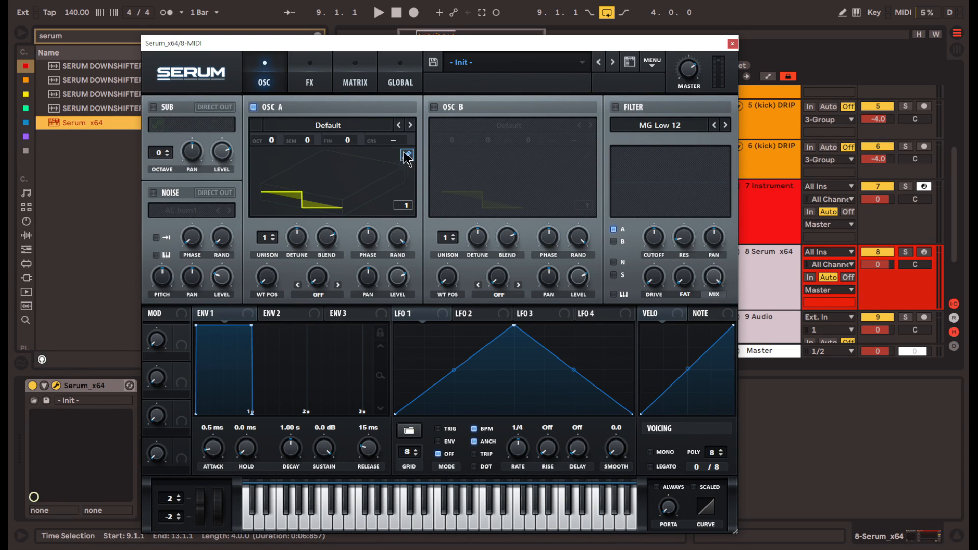
Step: Open oscillator A's wavetable editor in Serum and shape the waveform into a near-sine dominated by bin 1
click(406, 155)
drag(426, 46, 429, 30)
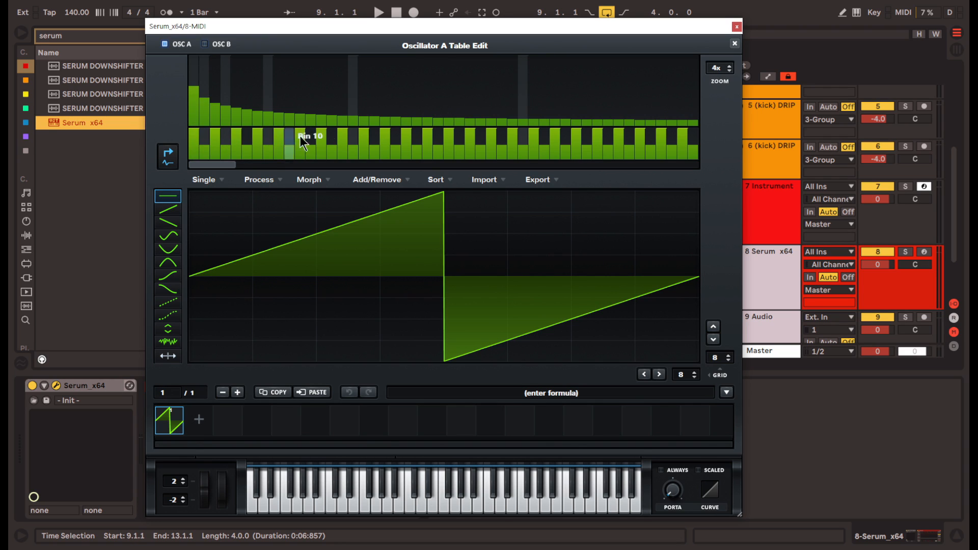
drag(196, 135, 197, 115)
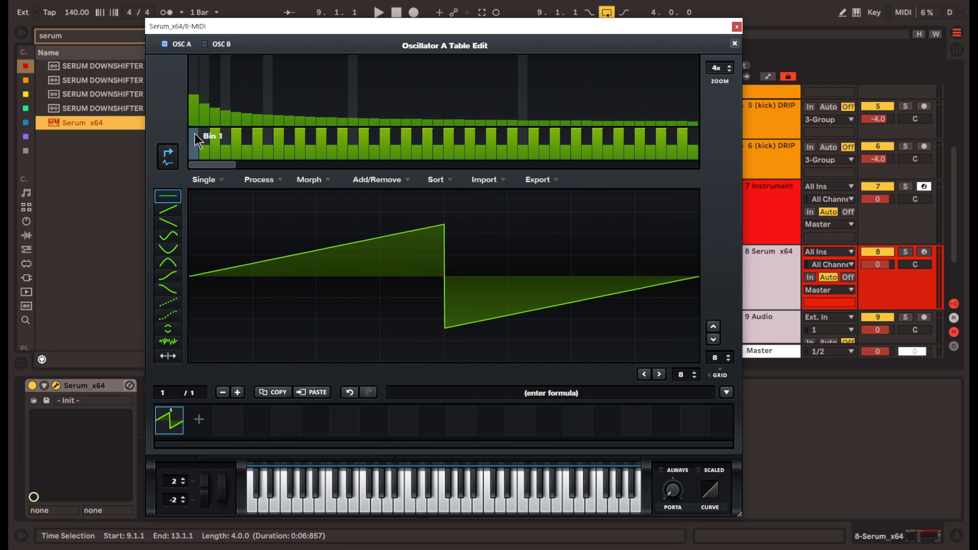
drag(195, 78, 195, 58)
drag(196, 142, 197, 76)
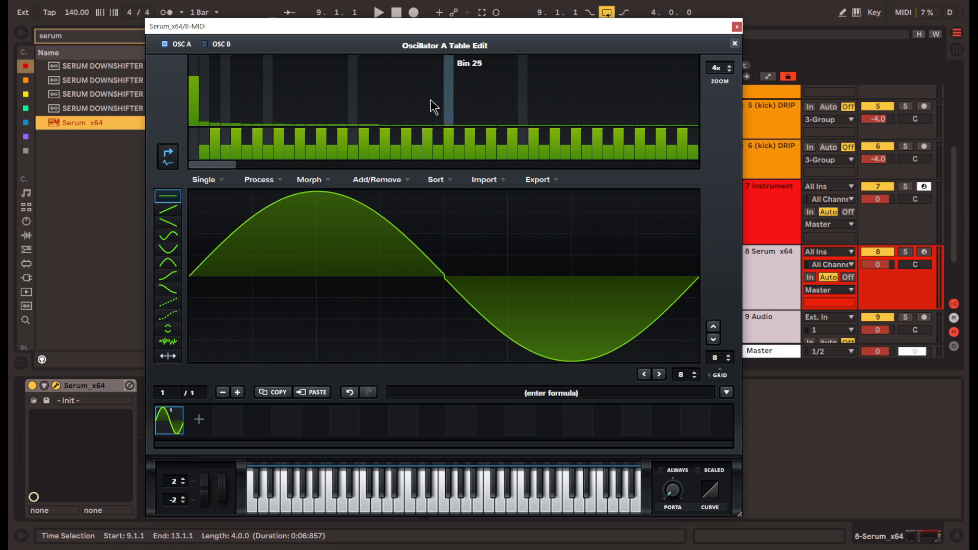
Step: Add harmonics at bins 2, 4, 8, 16 and 32, with the higher ones generally lower in level
drag(193, 77, 206, 93)
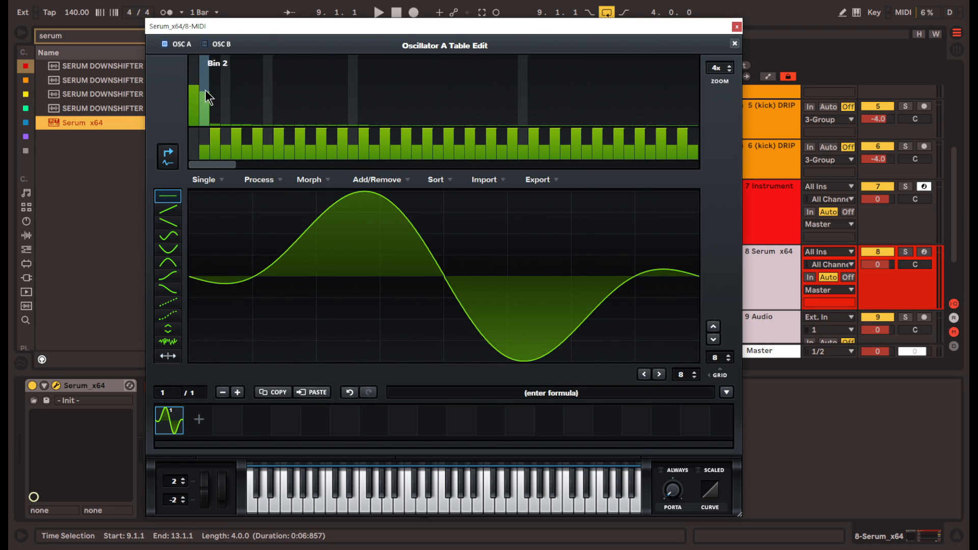
click(225, 97)
click(269, 105)
click(355, 112)
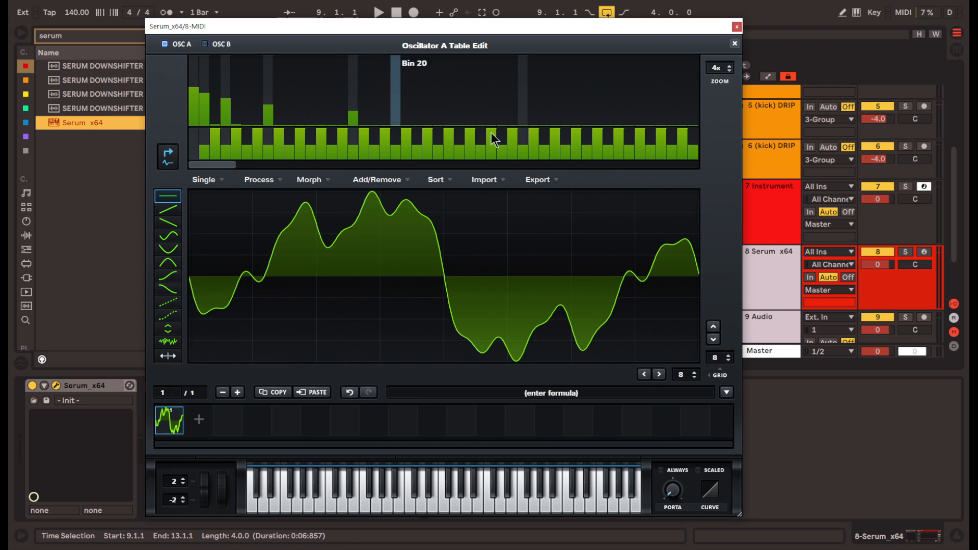
click(522, 112)
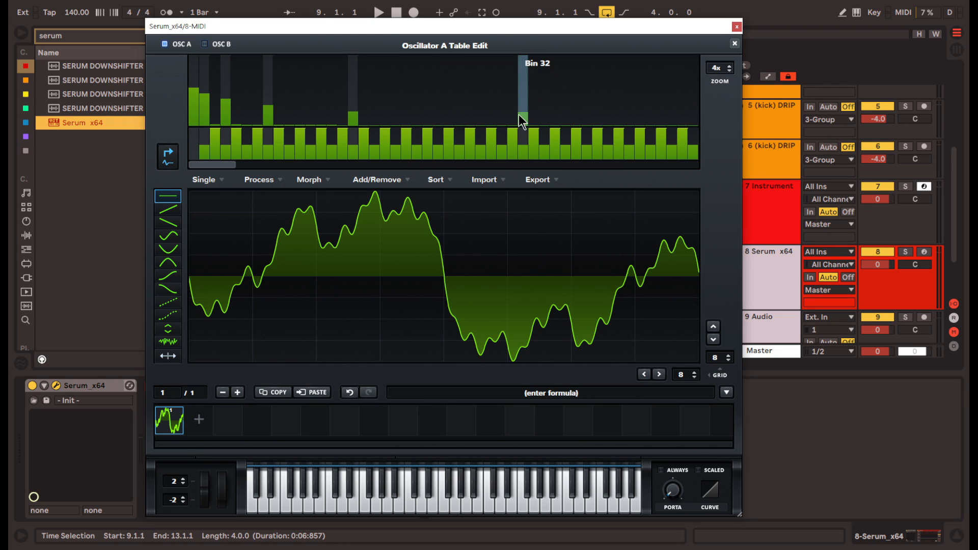
drag(521, 114, 490, 161)
mouse_move(357, 122)
mouse_down()
mouse_move(264, 145)
mouse_move(190, 149)
mouse_up()
Step: Switch to Discord to read the latest masterclass chat messages and return to Ableton Live
key(alt+Tab)
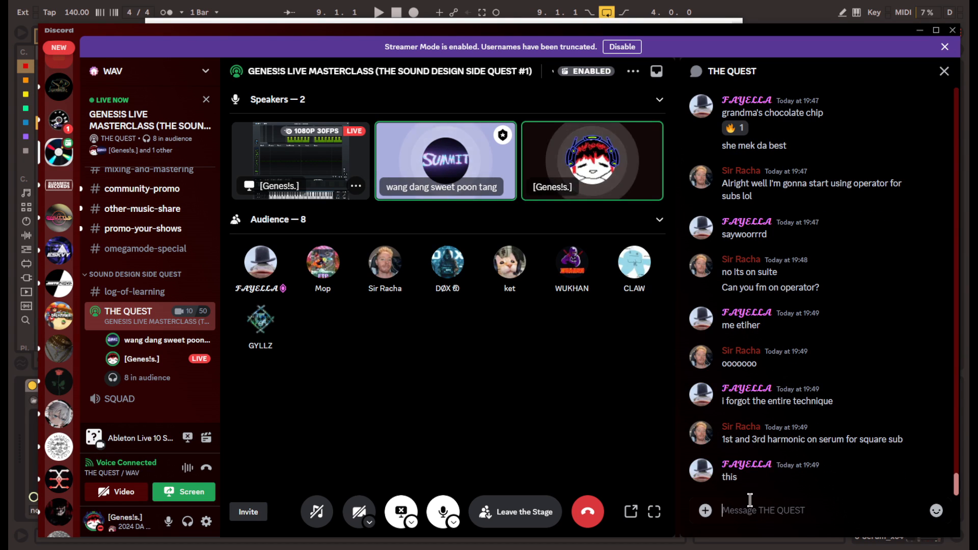
click(714, 549)
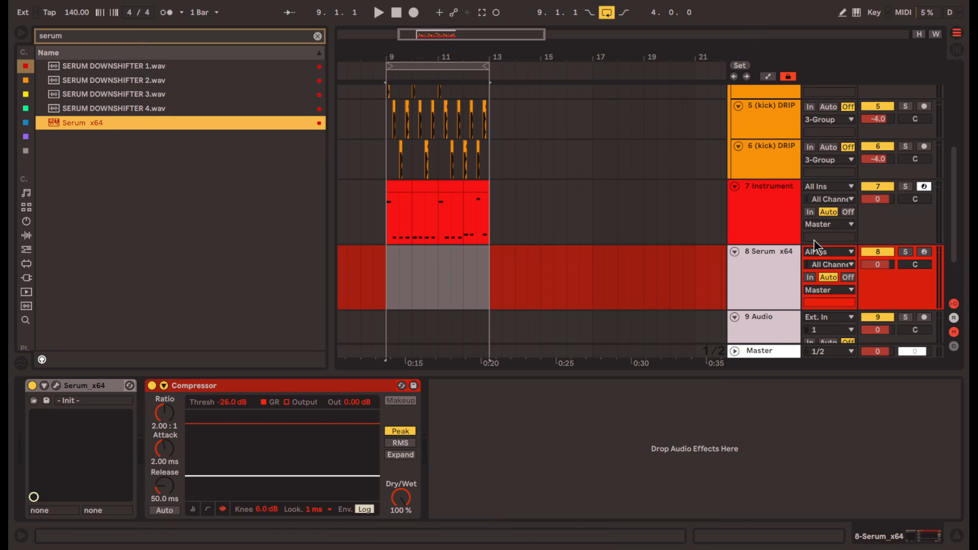
Step: Open oscillator A of the first Operator in the Instrument track's rack and adjust the levels of its lower harmonics
click(775, 225)
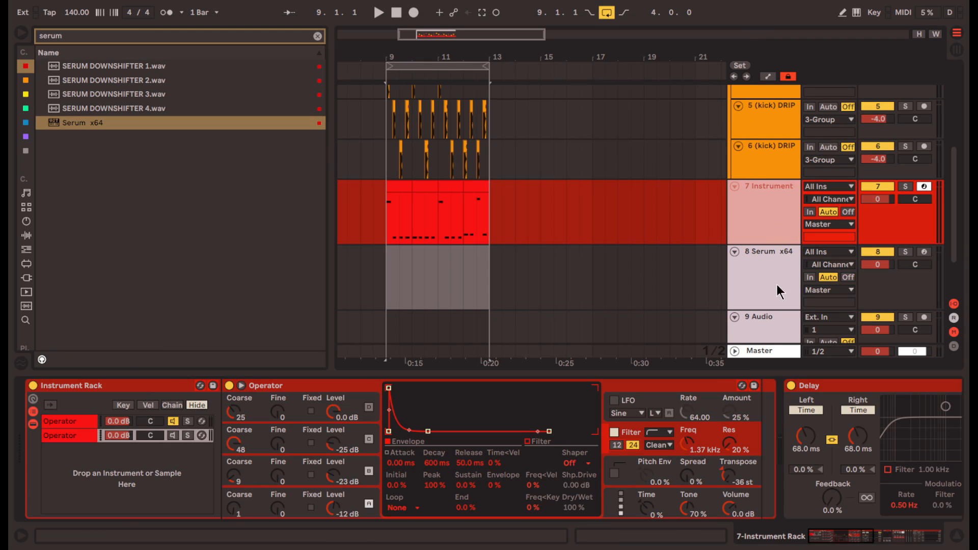
click(67, 421)
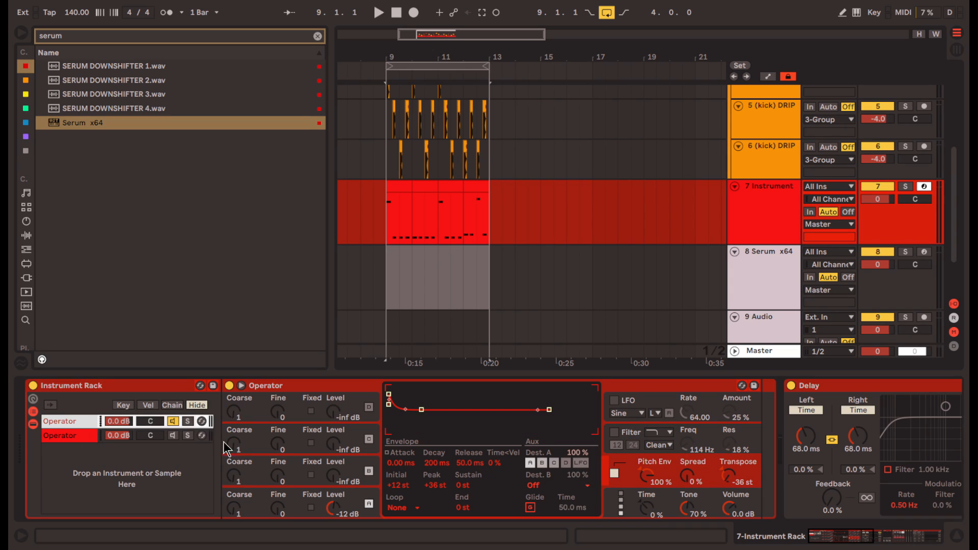
click(377, 498)
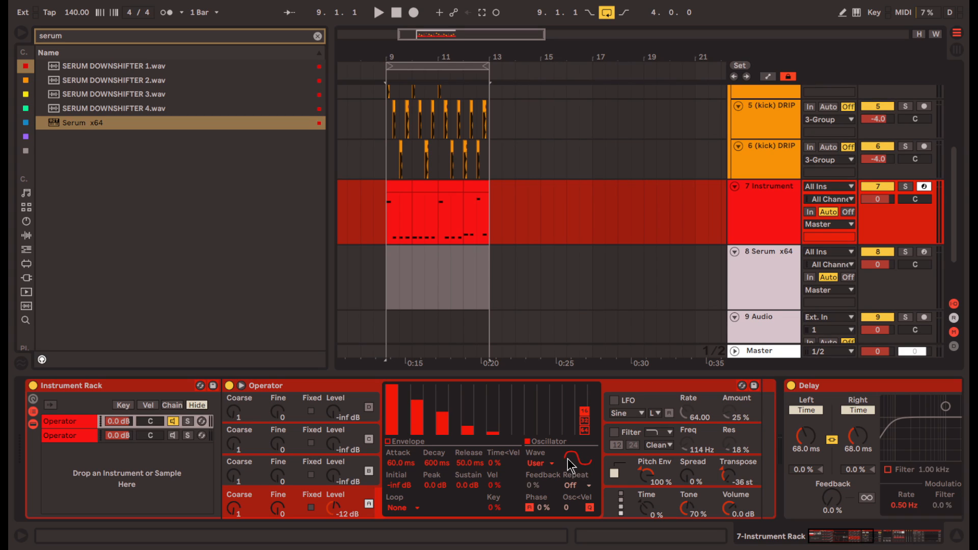
drag(421, 390, 423, 395)
mouse_move(448, 414)
mouse_down()
mouse_move(418, 412)
mouse_move(418, 403)
mouse_up()
key(alt+Tab)
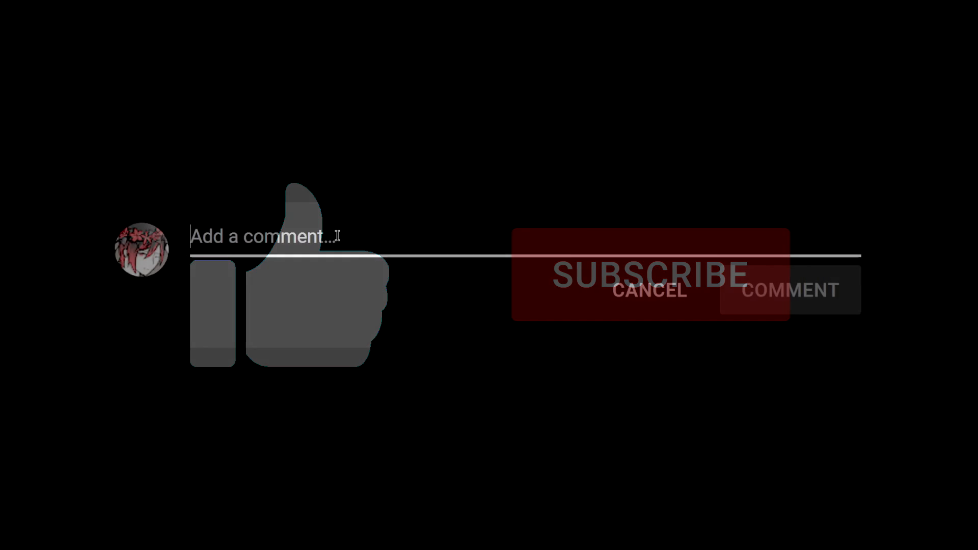
text(asldiufghkusdebgljiaebrgpjuiawGRJ;PAEIP;LTNHRASJE;PHKSR)
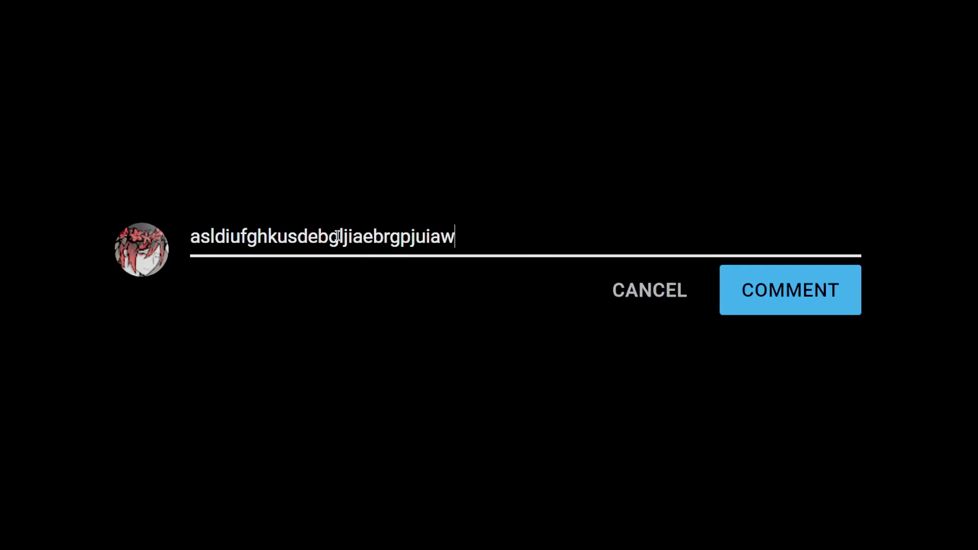